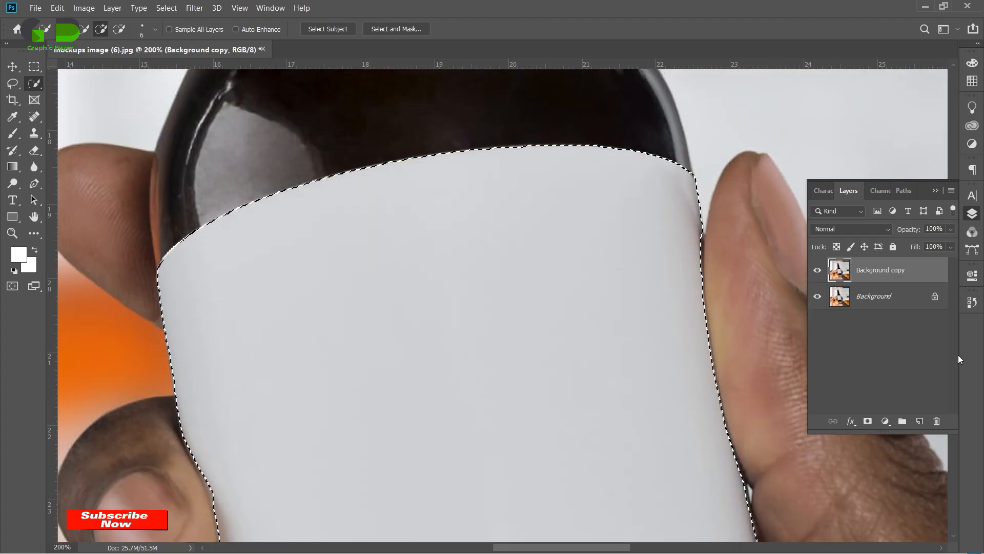
Add a Solid Color fill layer in a slightly darkened red over the selected bottle label.
left_click(885, 421)
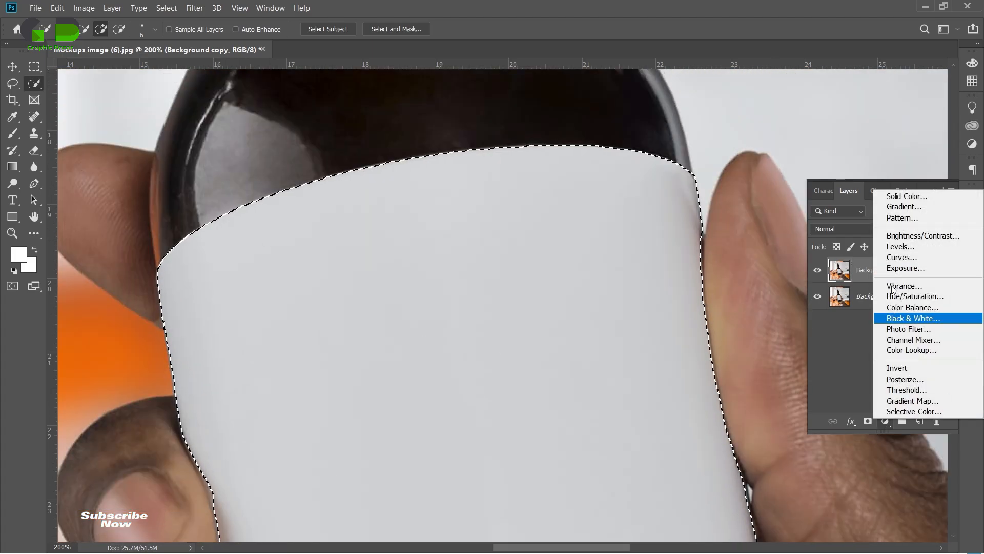
left_click(893, 197)
mouse_move(796, 397)
left_mouse_down()
mouse_move(807, 342)
mouse_move(786, 331)
left_mouse_up()
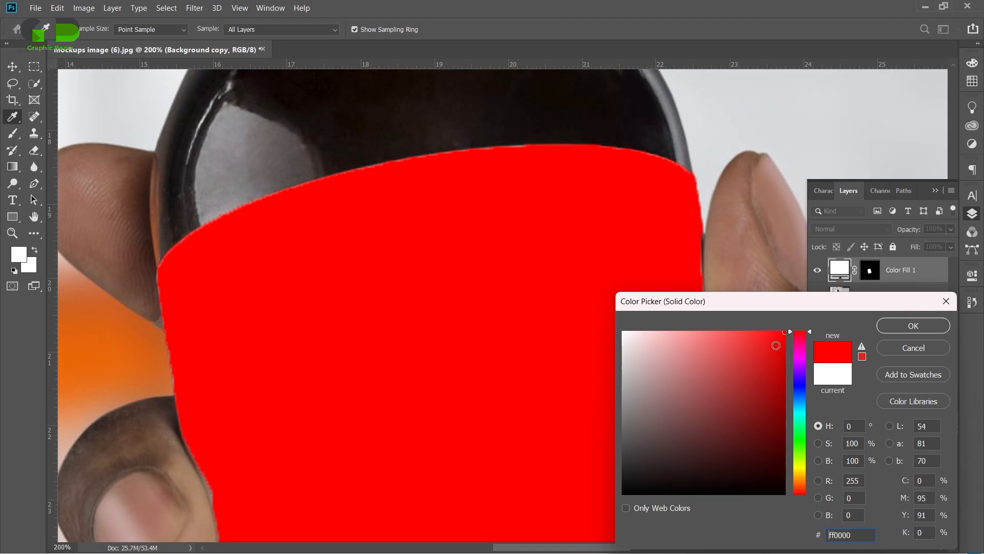
left_click(784, 366)
left_click(902, 327)
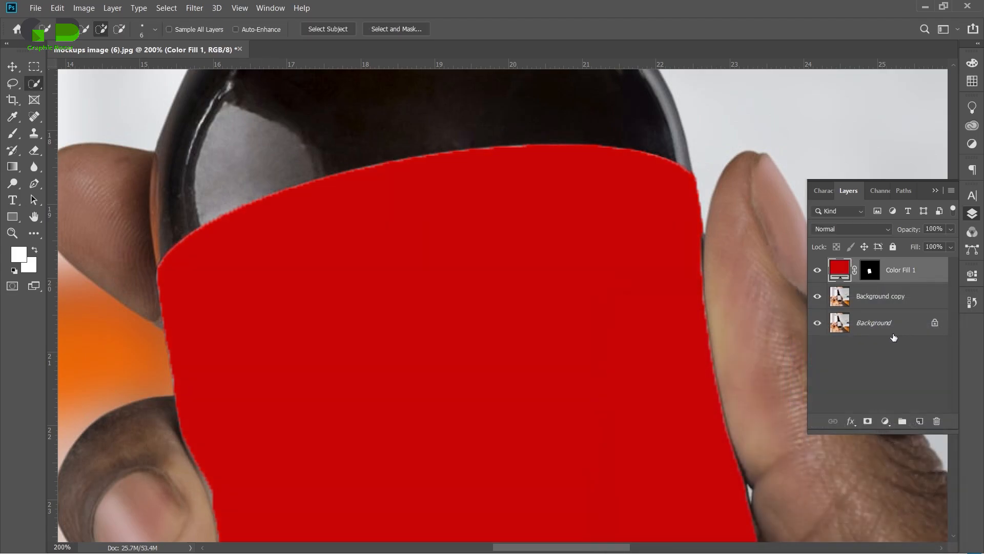
Set the red fill layer's blend mode to Multiply.
left_click(855, 229)
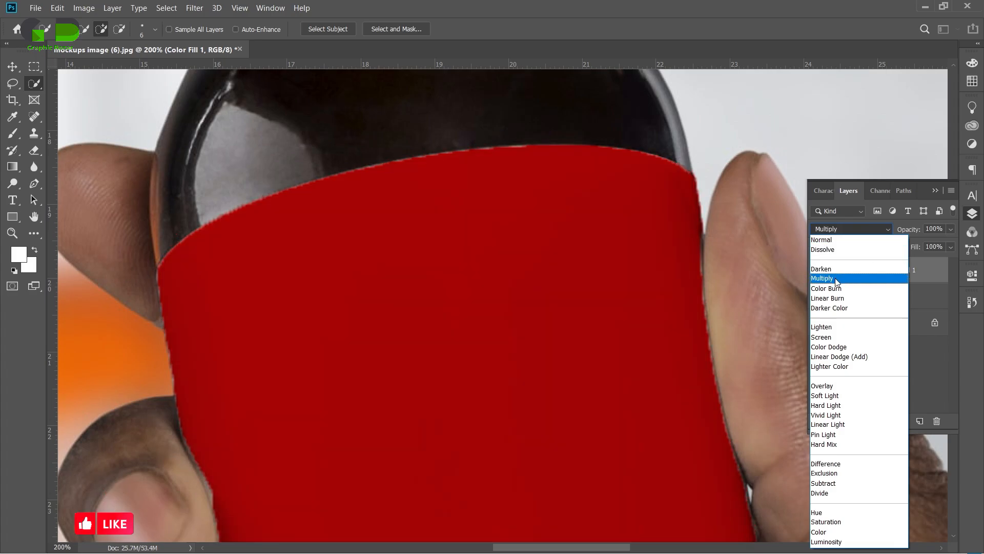
left_click(839, 277)
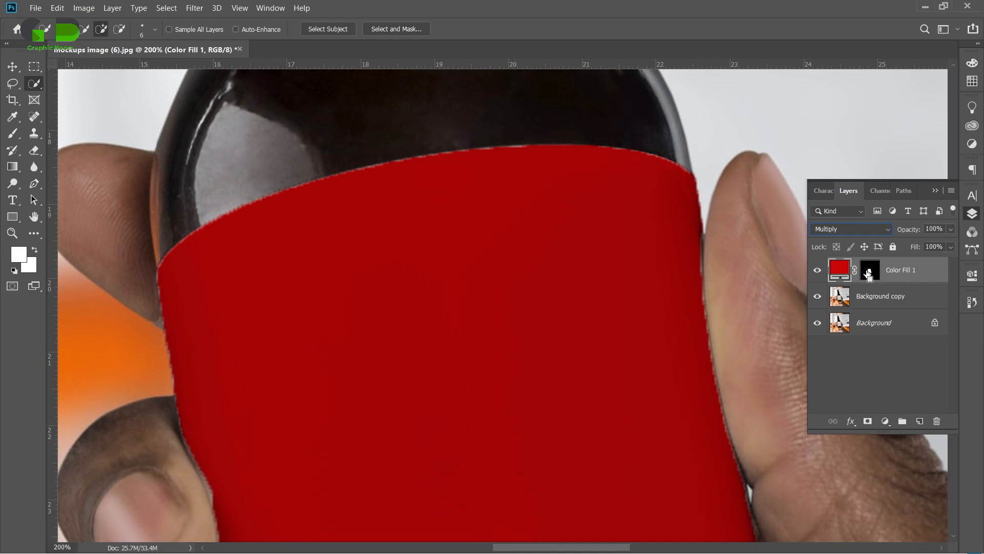
key("ctrl+minus")
left_click(898, 368)
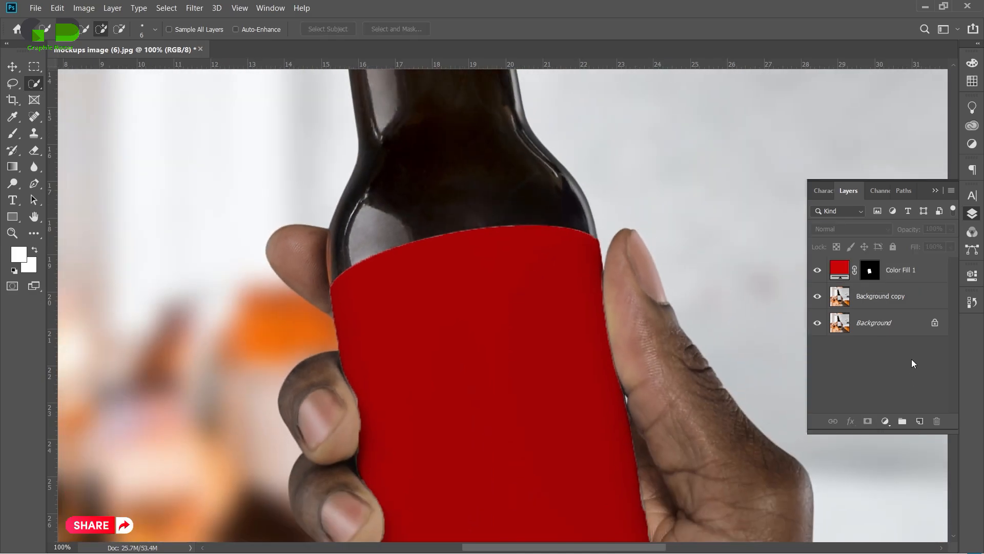
Brush white on the red fill layer's mask along the label's right edge beside the thumb to close the gaps.
left_click(852, 274)
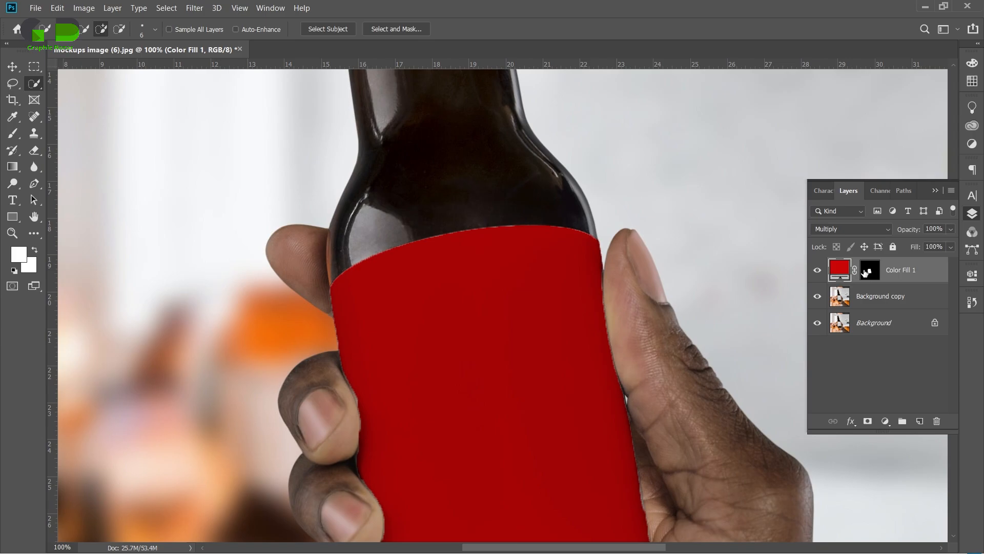
key("v")
key("ctrl+minus")
left_click(870, 272)
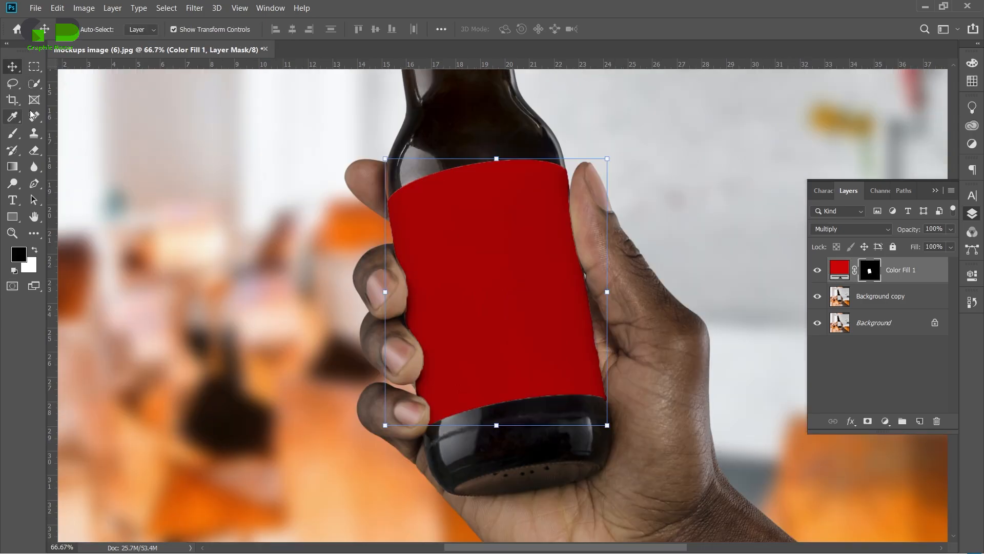
left_click(22, 135)
left_click(452, 209, "ctrl")
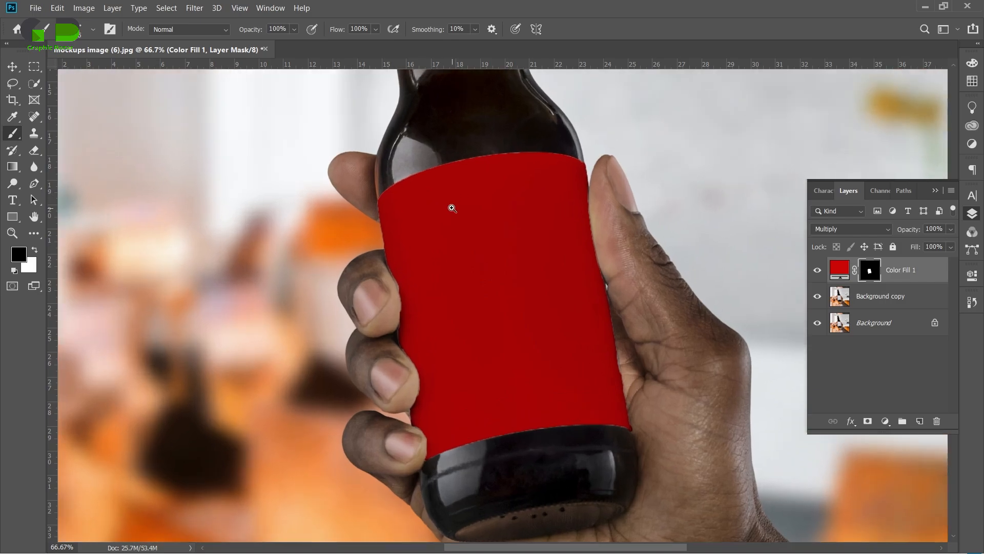
left_click(452, 209, "ctrl")
left_click(452, 208, "ctrl")
left_click_drag(509, 219, 301, 215)
left_click_drag(563, 217, 545, 270)
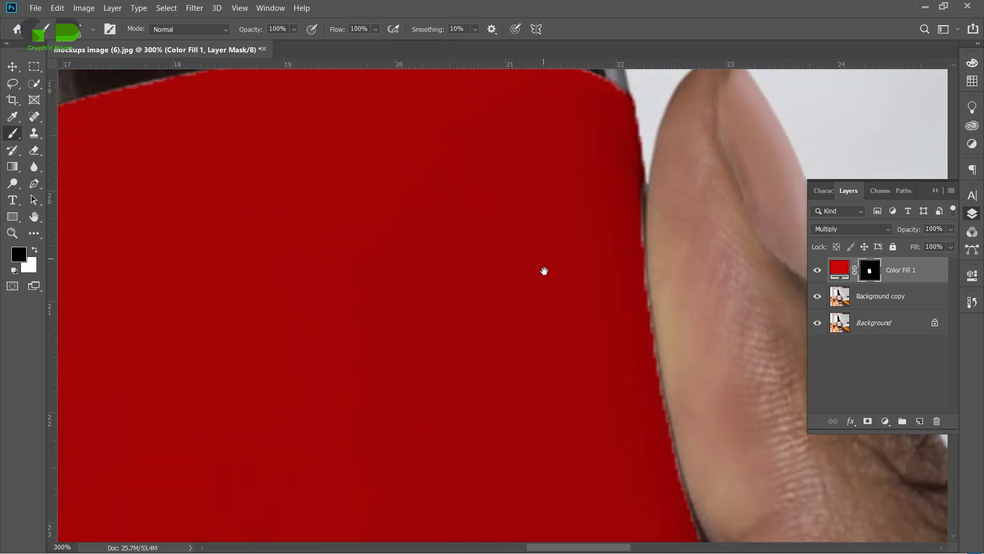
mouse_move(575, 235)
left_mouse_down()
mouse_move(518, 358)
mouse_move(524, 383)
left_mouse_up()
left_click_drag(606, 387, 533, 319)
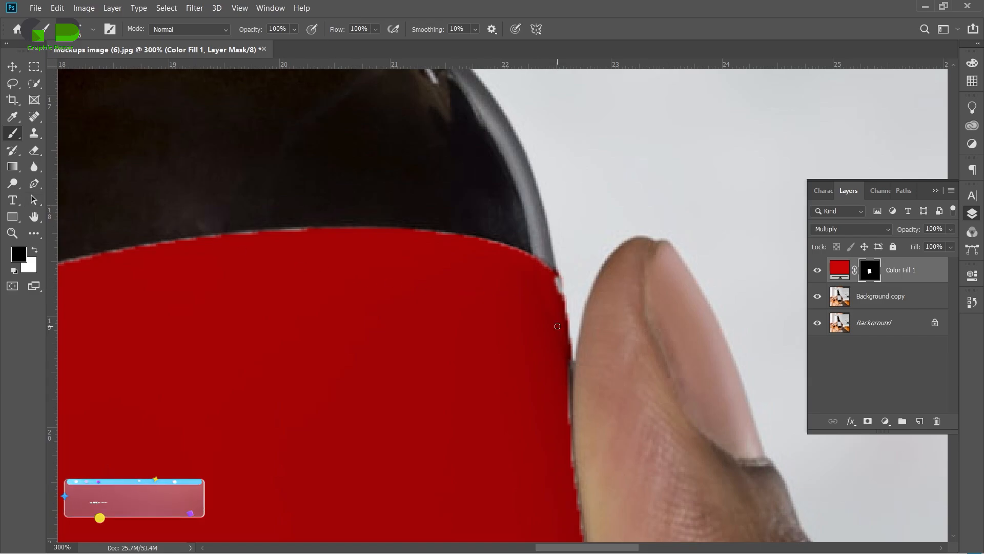
key("x")
scroll(563, 272, "down", 5)
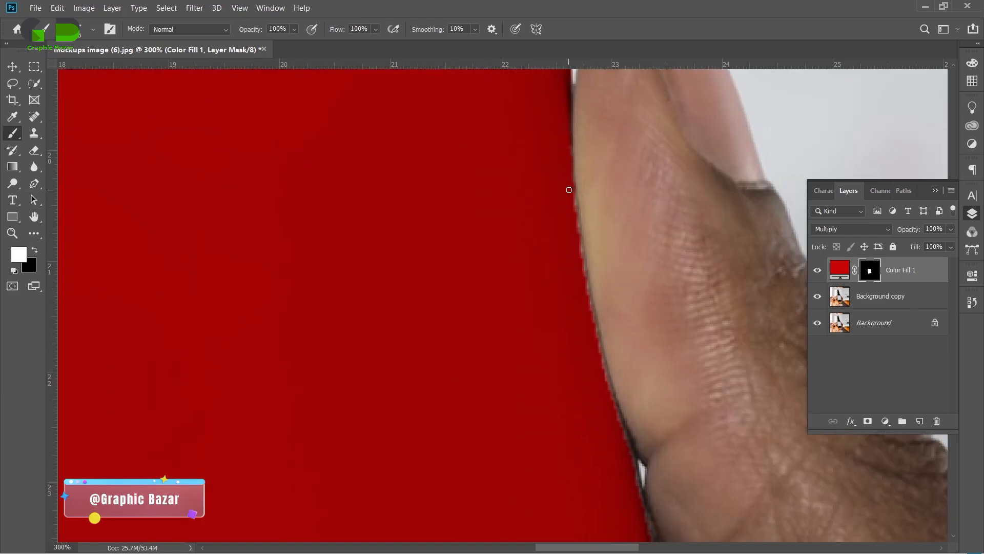
scroll(589, 236, "down", 2)
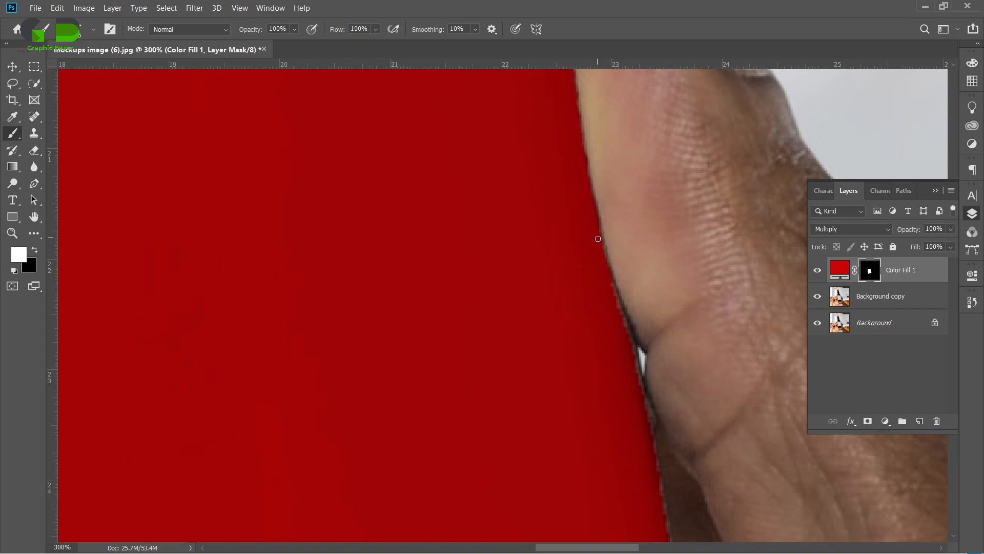
Continue brushing the fill layer's mask along the label's lower right edge beside the palm, down to the corner.
scroll(602, 246, "down", 3)
scroll(688, 375, "down", 5)
scroll(541, 441, "right", 2)
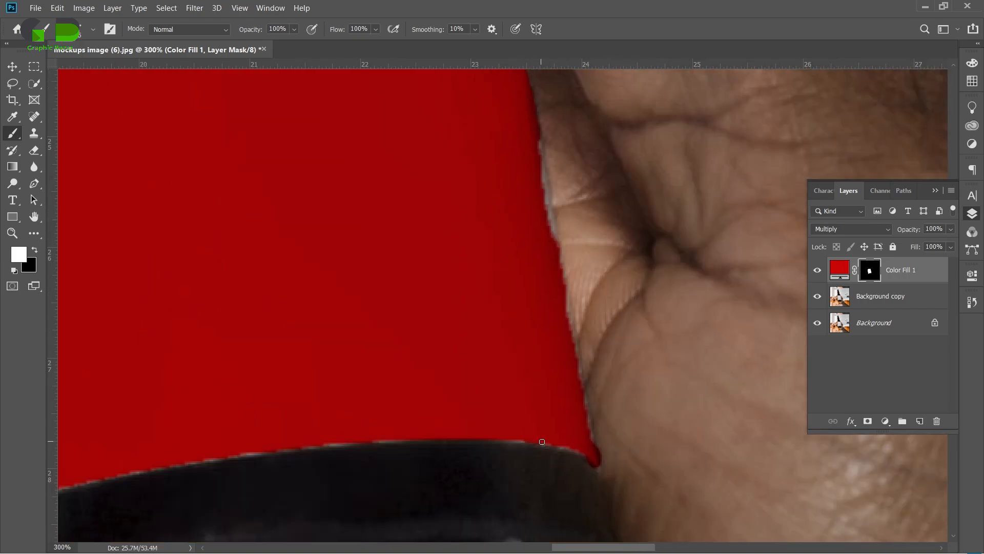
key("x")
left_click(39, 250)
mouse_move(588, 439)
left_mouse_down()
mouse_move(576, 417)
mouse_move(569, 311)
left_mouse_up()
left_click_drag(536, 146, 566, 308)
mouse_move(560, 231)
left_mouse_down()
mouse_move(561, 249)
mouse_move(518, 277)
left_mouse_up()
Brush the fill layer's mask along the label's bottom edge above the dark glass.
scroll(574, 256, "down", 3)
scroll(593, 273, "up", 2)
left_click_drag(305, 294, 562, 233)
left_click_drag(193, 304, 370, 264)
mouse_move(193, 297)
left_mouse_down()
mouse_move(640, 250)
mouse_move(382, 337)
mouse_move(268, 394)
mouse_move(282, 386)
left_mouse_up()
key("x")
key("x")
Brush white on the fill layer's mask along the label's left edge beside the lower fingers.
scroll(280, 379, "up", 2)
mouse_move(196, 238)
left_mouse_down()
mouse_move(227, 250)
mouse_move(202, 369)
left_mouse_up()
scroll(230, 253, "up", 5)
scroll(184, 399, "down", 1)
scroll(176, 411, "up", 4)
left_click_drag(216, 323, 180, 254)
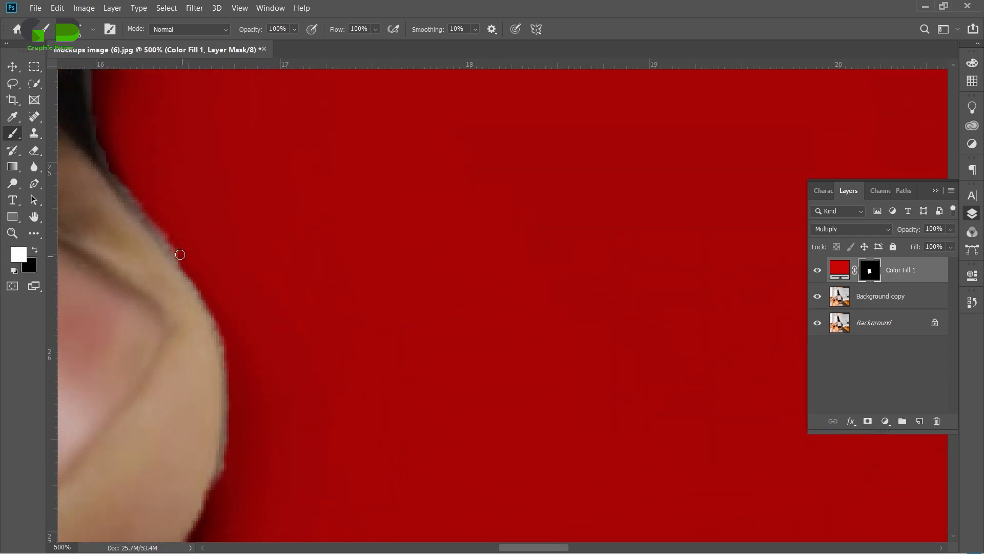
scroll(178, 250, "up", 2)
scroll(205, 226, "left", 3)
Brush white on the fill layer's mask along the label's left edge beside the upper fingers.
left_click_drag(334, 141, 341, 253)
scroll(343, 277, "up", 6)
scroll(341, 343, "up", 2)
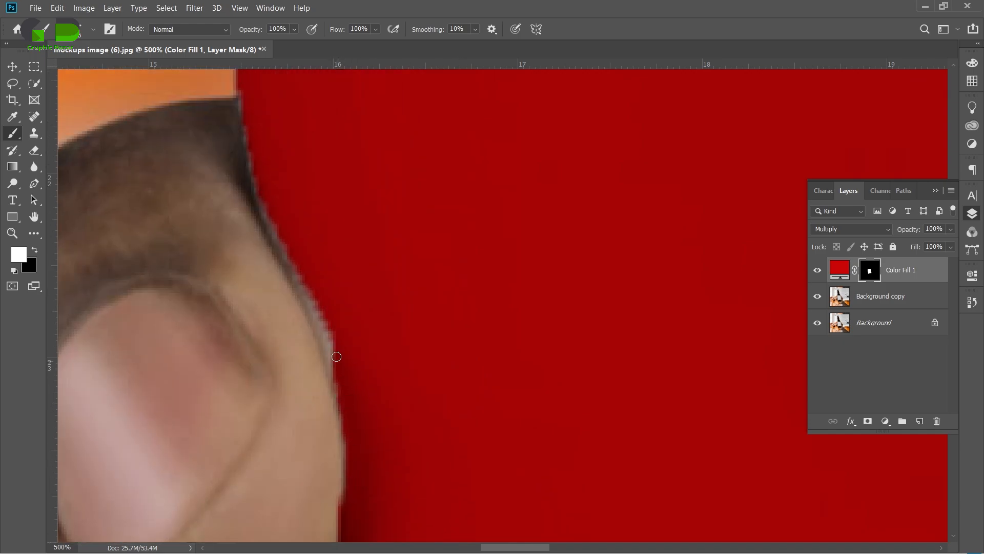
left_click_drag(336, 355, 279, 248)
scroll(292, 336, "up", 5)
scroll(236, 293, "up", 6)
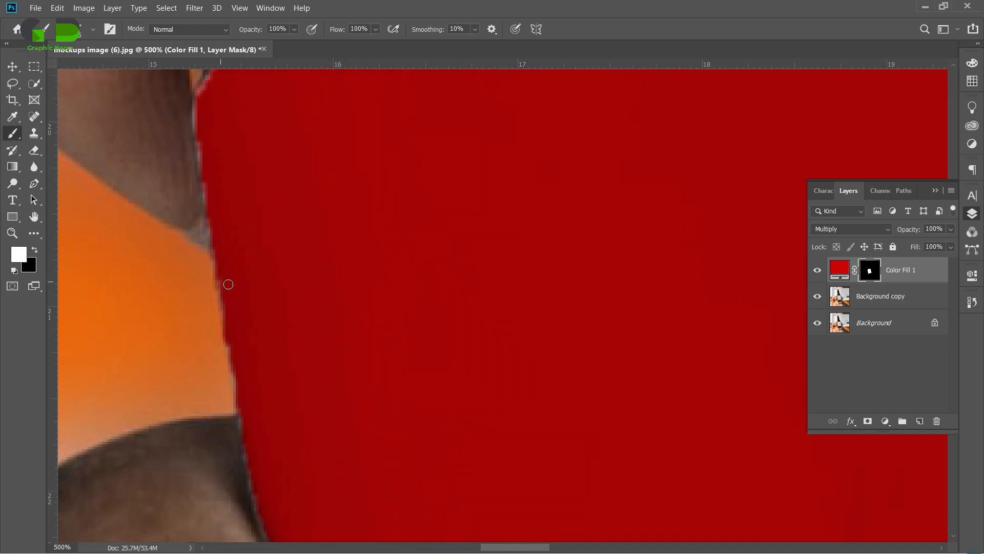
Brush the fill layer's mask along the label's curved top edge to finish covering the light outline.
scroll(202, 237, "right", 6)
left_click_drag(456, 185, 98, 268)
left_click_drag(667, 186, 217, 206)
mouse_move(635, 262)
left_mouse_down()
mouse_move(593, 230)
mouse_move(441, 191)
left_mouse_up()
key("ctrl+1")
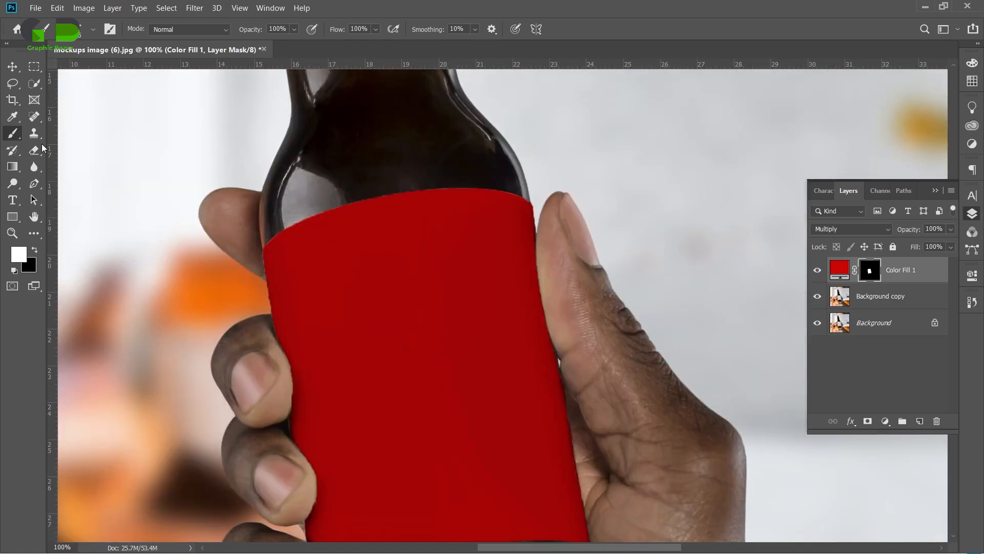
Soften the fill layer's mask at the label's upper right edge with the Blur tool at 50% strength.
left_click_drag(33, 167, 60, 176)
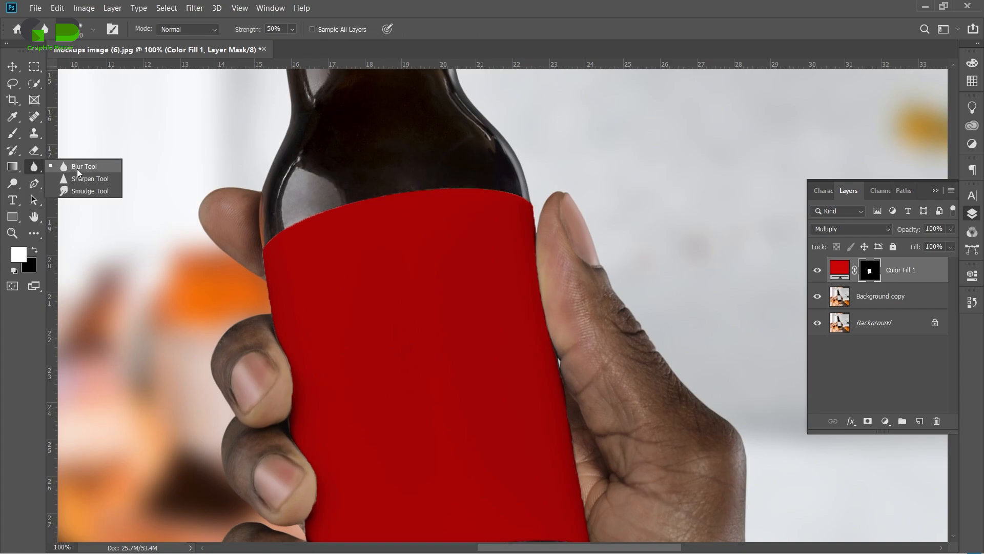
left_click(79, 166)
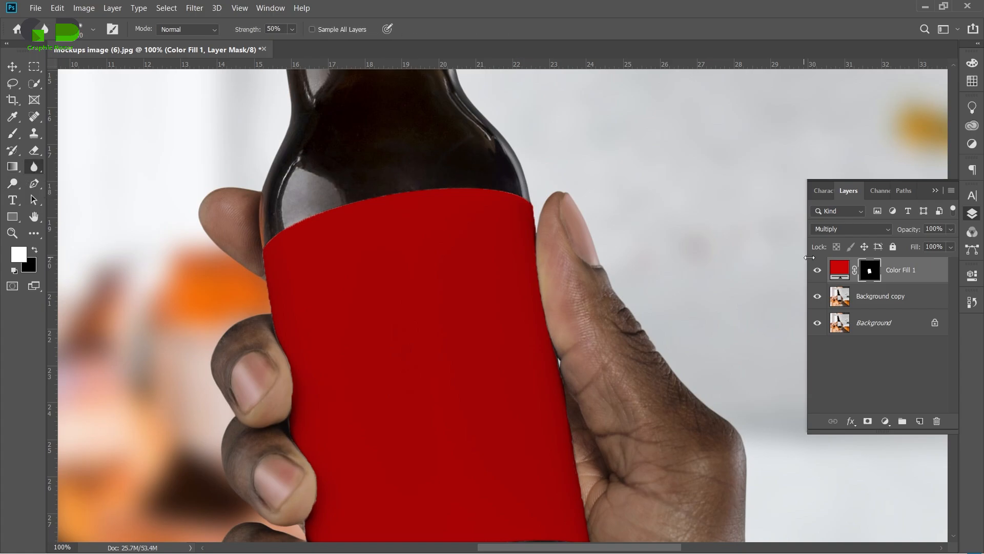
left_click(419, 213, "ctrl")
left_click(423, 213, "ctrl")
left_click(443, 213, "ctrl")
left_click_drag(518, 183, 398, 226)
left_click_drag(579, 218, 545, 236)
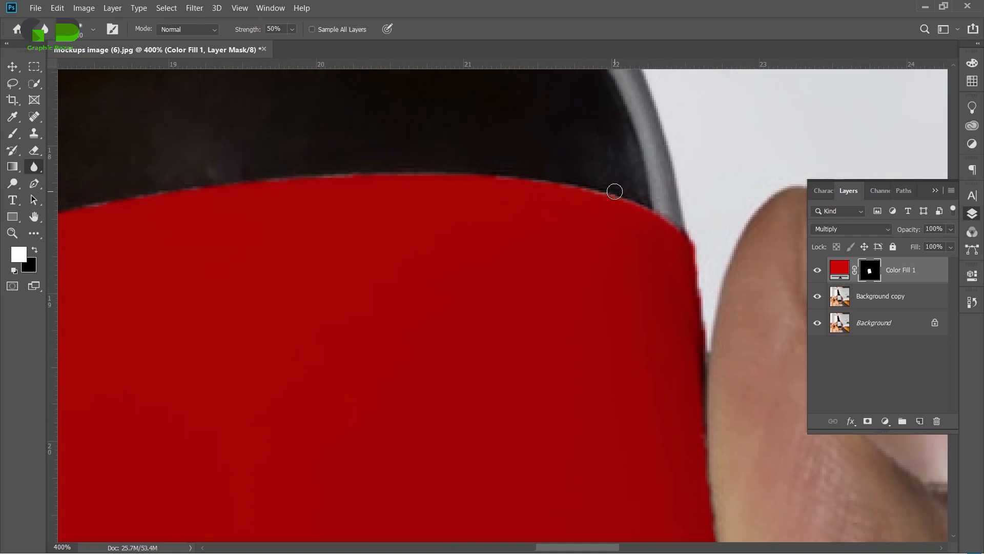
key("x")
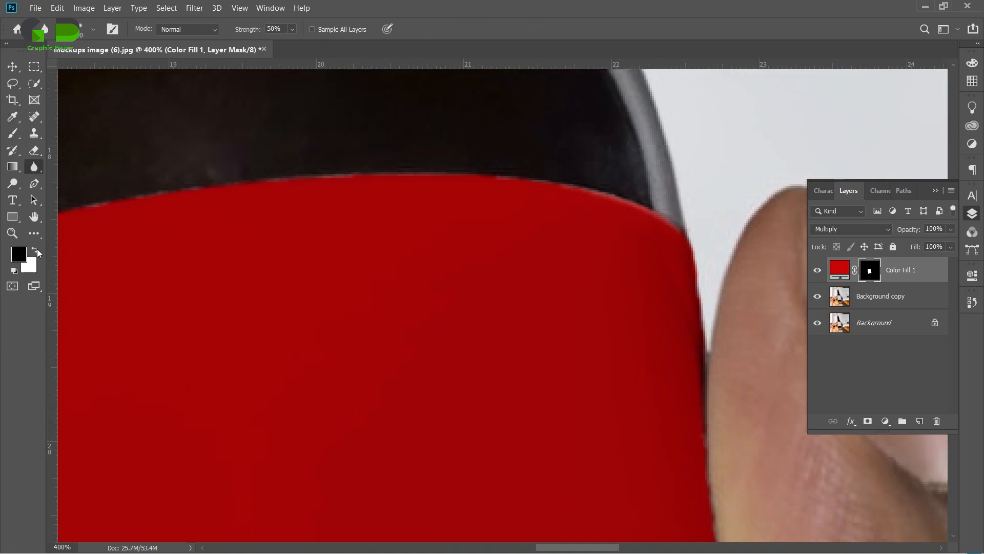
left_click(36, 250)
Blur the mask edge along the rest of the label's curved top and its upper left side.
left_click_drag(203, 199, 562, 170)
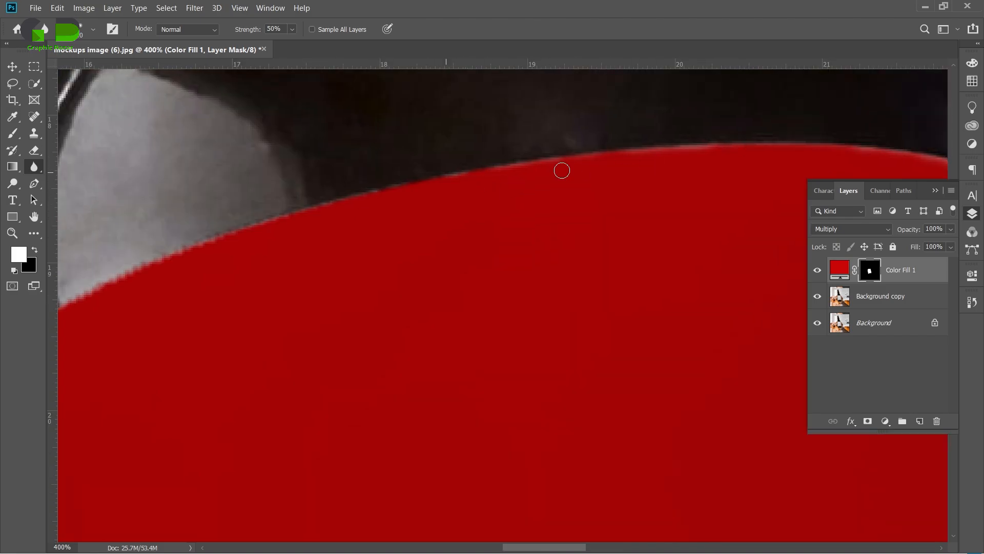
left_click_drag(471, 177, 163, 280)
left_click_drag(163, 280, 352, 189)
mouse_move(189, 270)
left_mouse_down()
mouse_move(195, 499)
mouse_move(330, 183)
left_mouse_up()
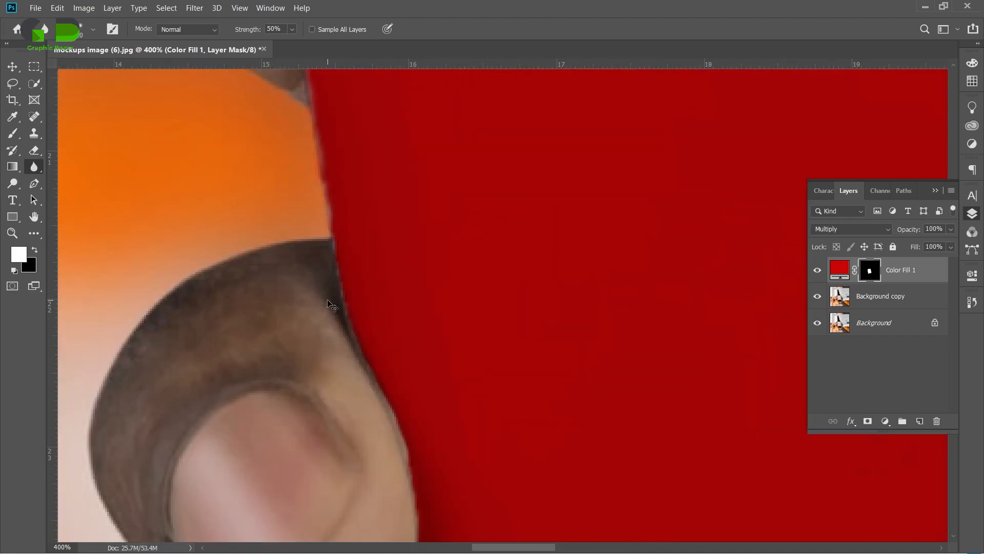
Blur the mask edge along the label's lower left side by the fingers and across its bottom edge.
key("ctrl+minus")
key("ctrl+minus")
left_click_drag(457, 457, 292, 137)
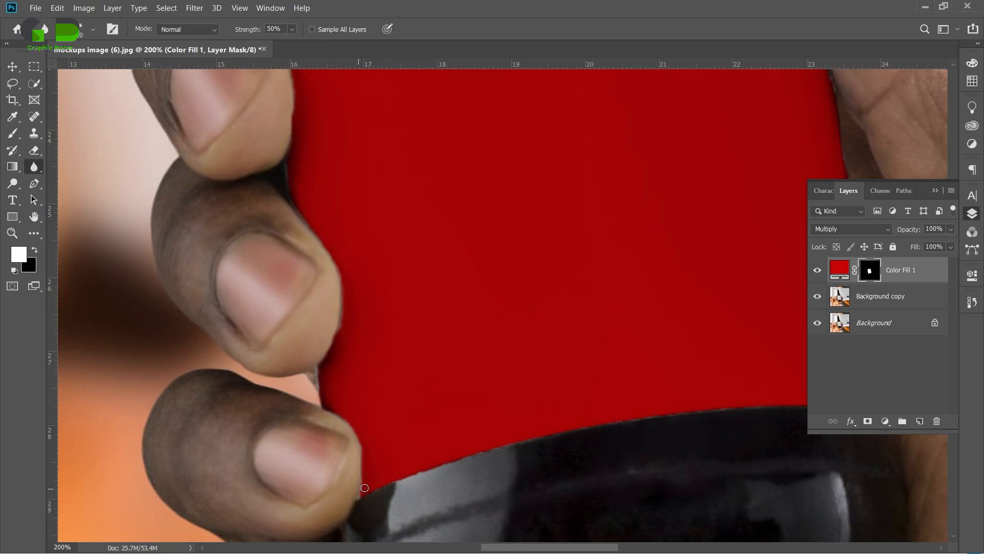
key("ctrl+plus")
mouse_move(716, 476)
left_mouse_down()
mouse_move(558, 349)
mouse_move(225, 435)
left_mouse_up()
mouse_move(489, 320)
left_mouse_down()
mouse_move(77, 332)
mouse_move(187, 323)
left_mouse_up()
left_click_drag(187, 351, 589, 336)
left_click_drag(579, 194, 612, 437)
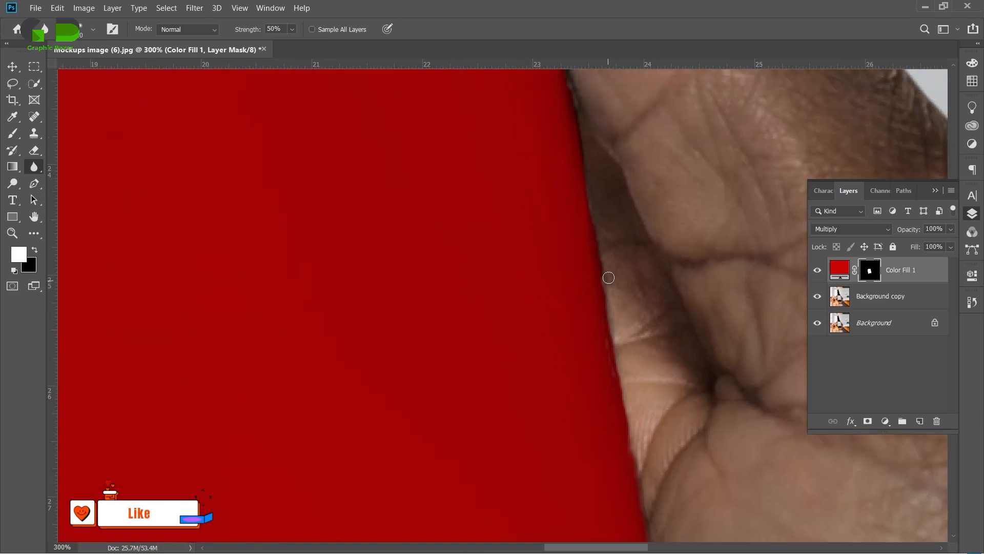
Blur the mask edge up the label's right side beside the palm and thumb.
left_click_drag(609, 278, 571, 98)
left_click_drag(571, 111, 591, 369)
mouse_move(584, 328)
left_mouse_down()
mouse_move(535, 108)
mouse_move(583, 387)
left_mouse_up()
left_click_drag(556, 169, 608, 511)
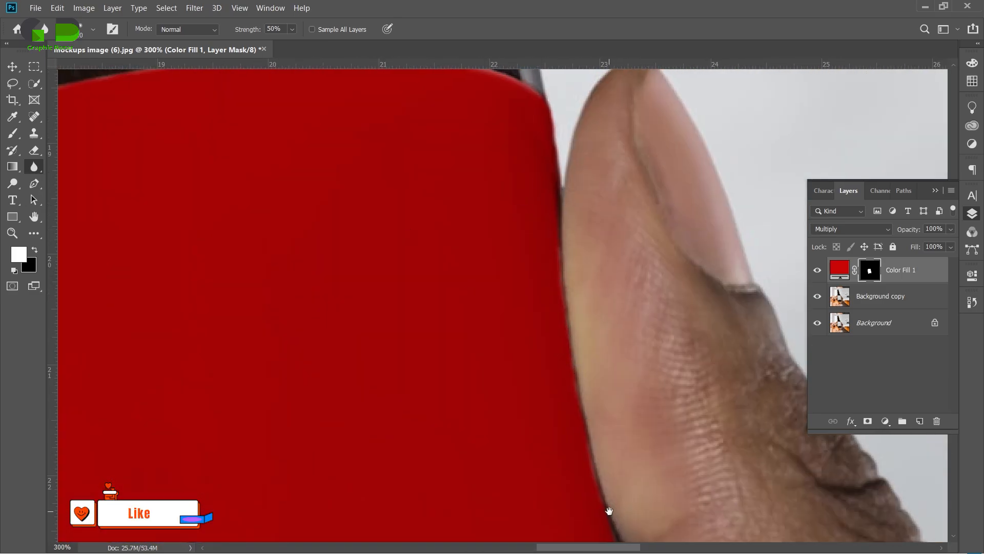
key("ctrl+0")
Draw a white rectangle shape about 620 × 885 px over the bottle label, above the red fill layer.
left_click(12, 66)
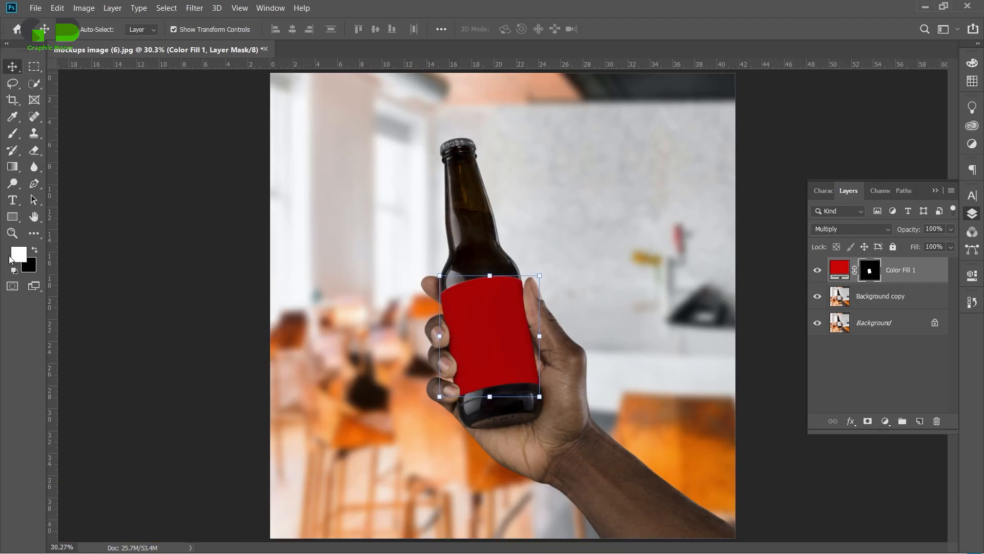
left_click(12, 217)
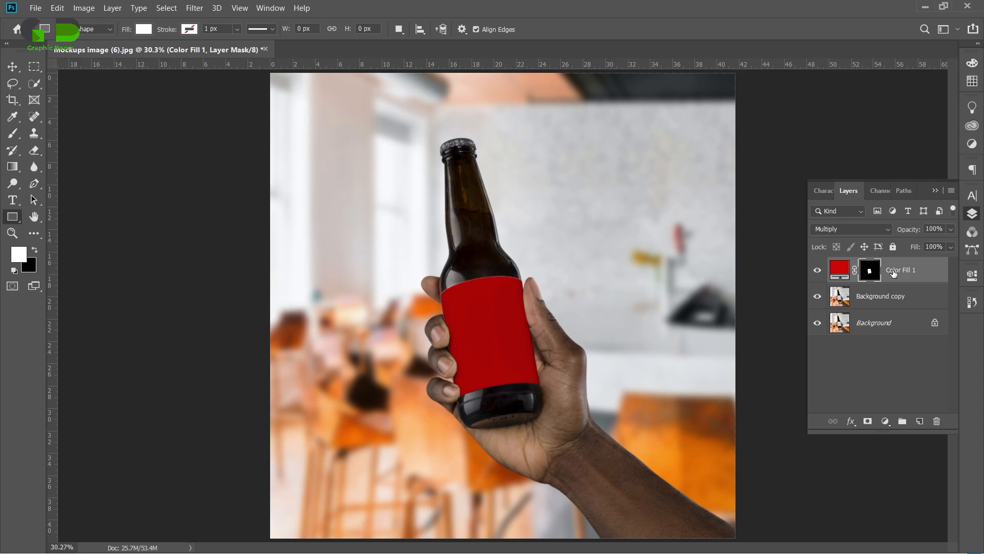
left_click(839, 270)
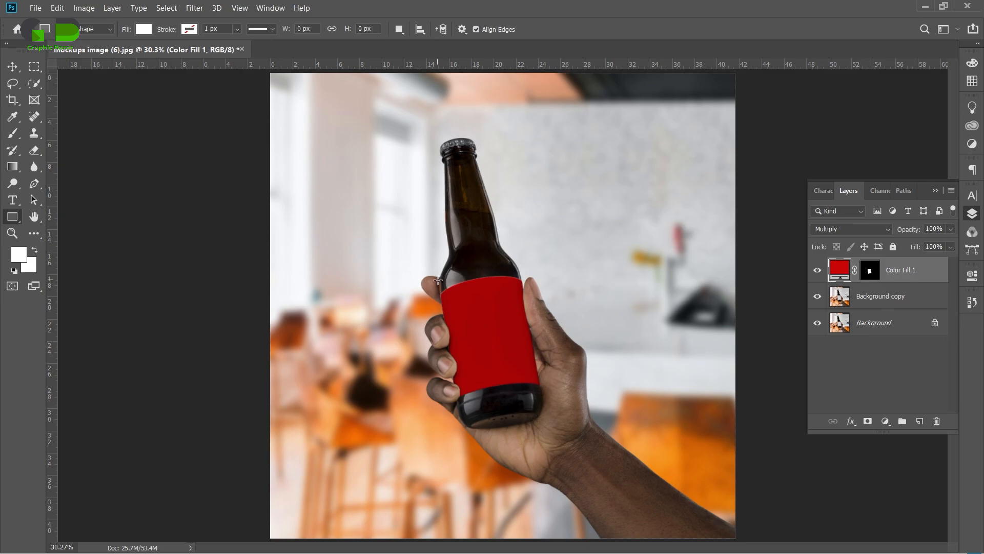
left_click_drag(437, 280, 534, 407)
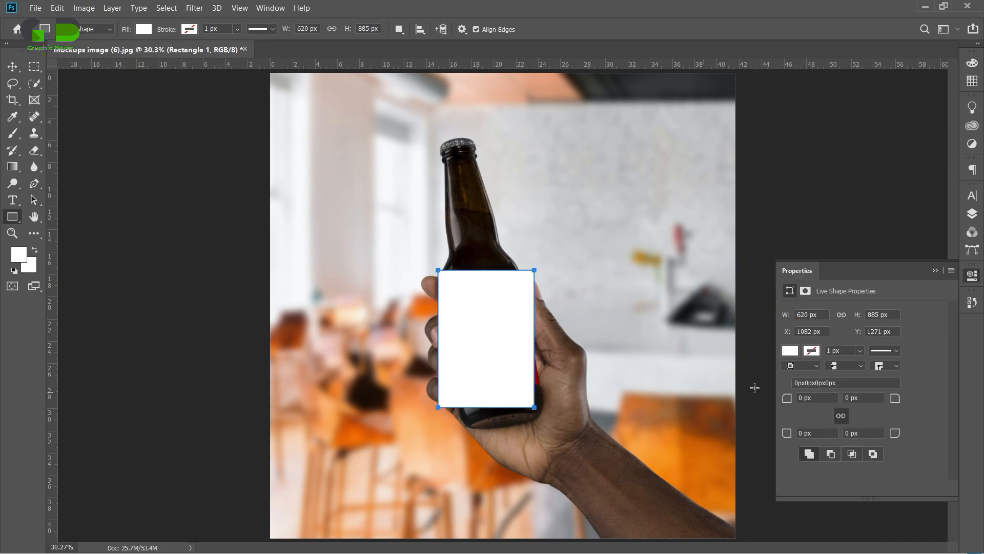
Change the rectangle's fill colour to bright red #ff0002 and hide the Color Fill 1 layer.
left_click(971, 213)
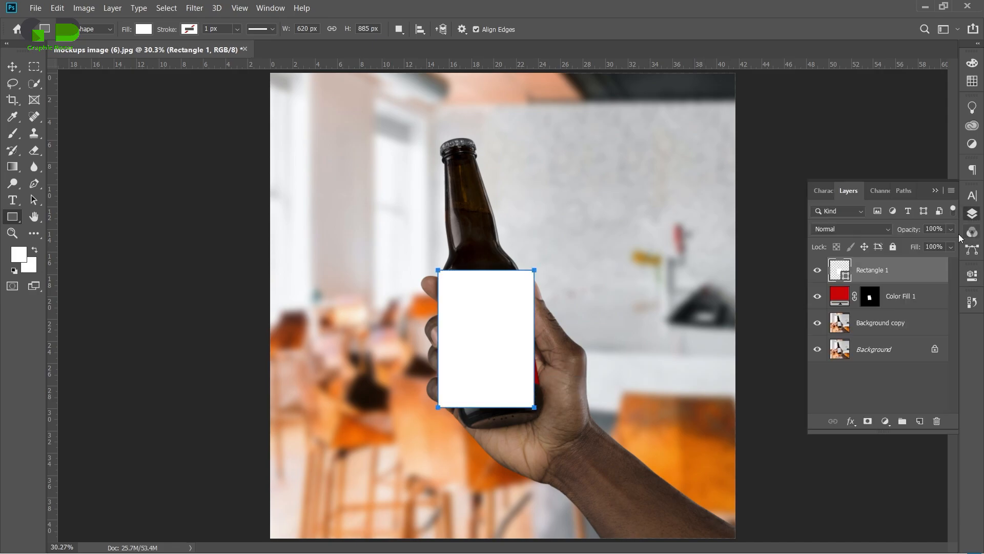
double_click(846, 277)
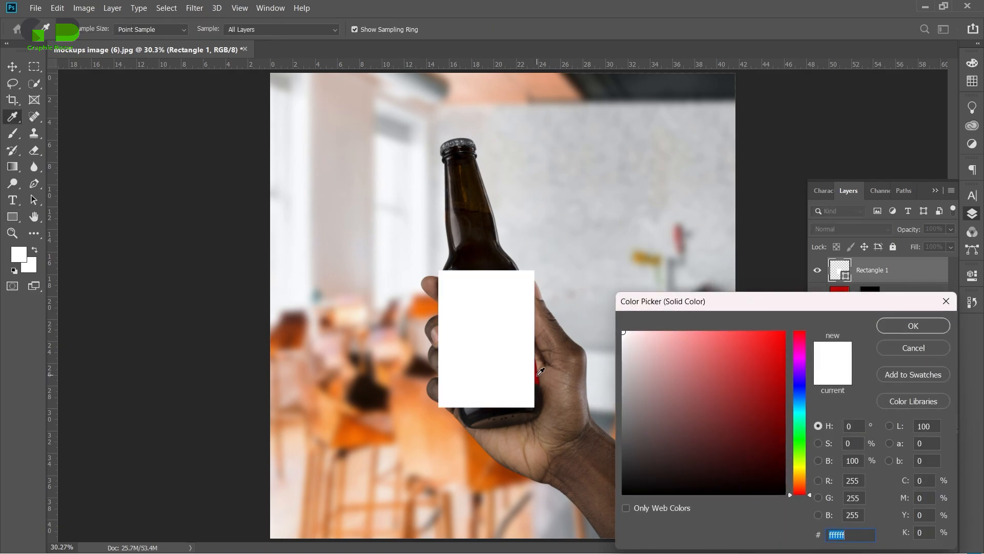
left_click(538, 373)
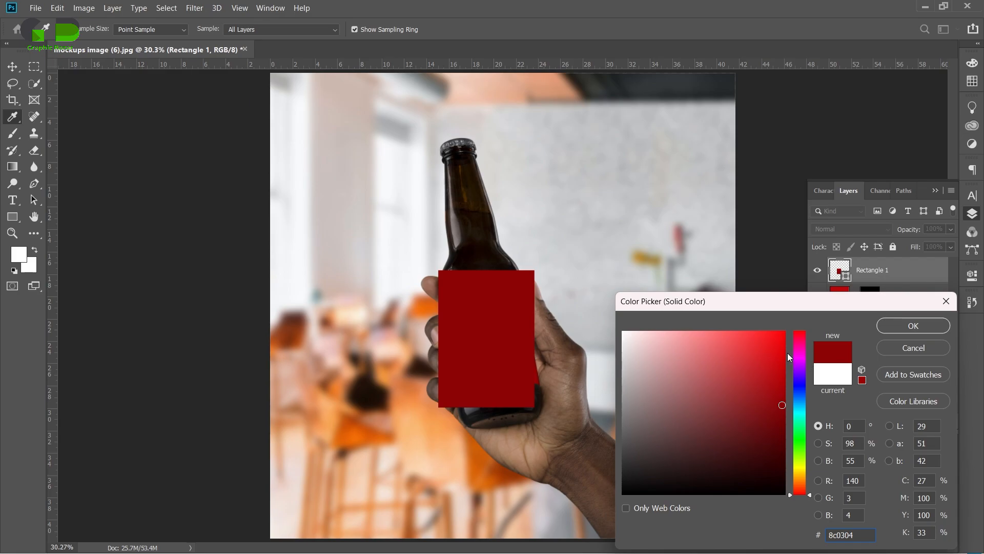
mouse_move(788, 357)
left_mouse_down()
mouse_move(788, 326)
mouse_move(796, 334)
left_mouse_up()
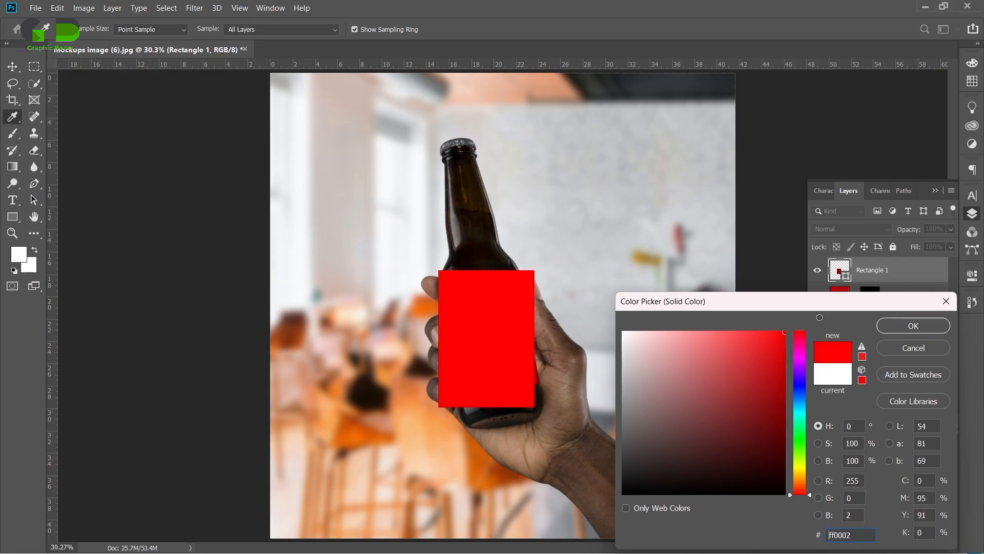
left_click(914, 325)
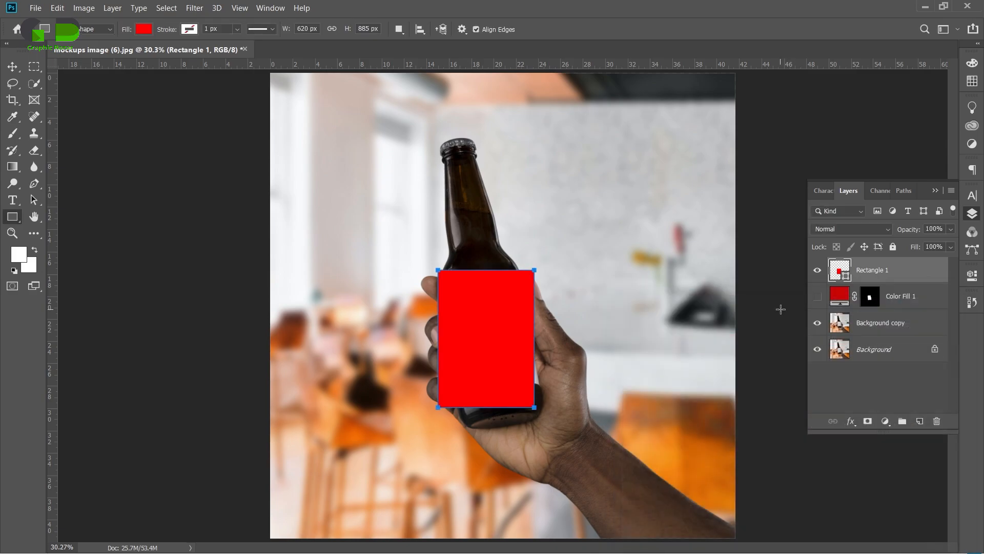
Convert the Rectangle 1 layer to a smart object and rename it "smart object".
right_click(870, 271)
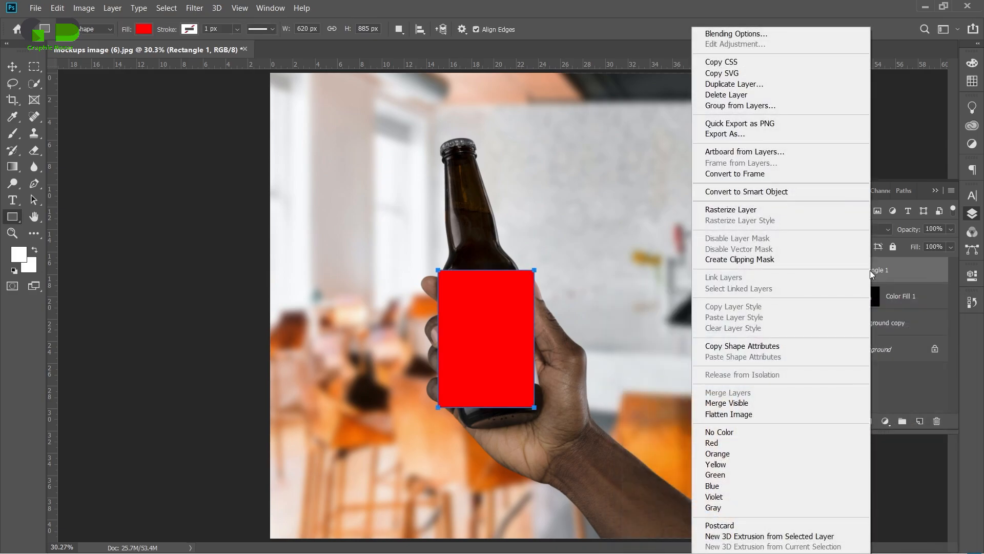
left_click(754, 192)
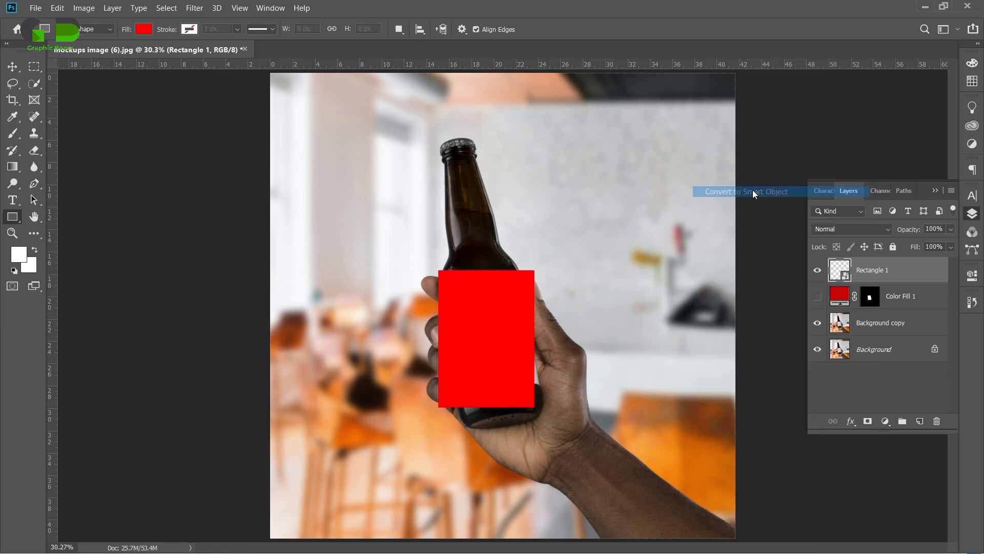
double_click(868, 271)
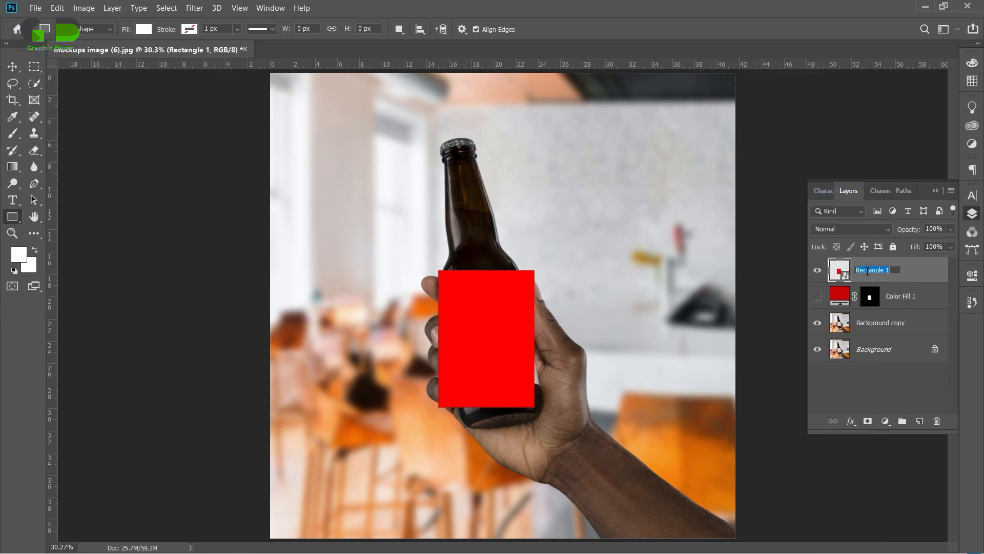
type("sma")
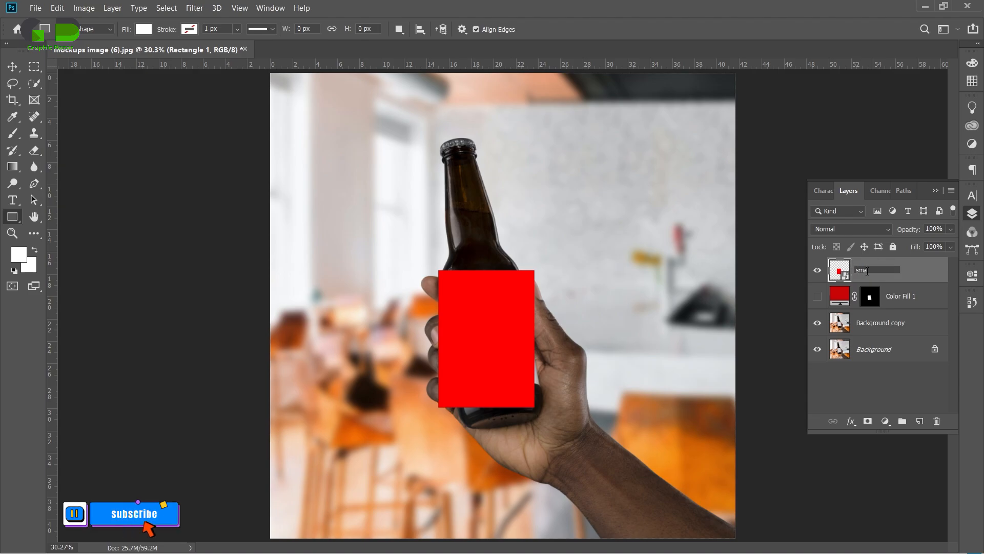
type("rt ob")
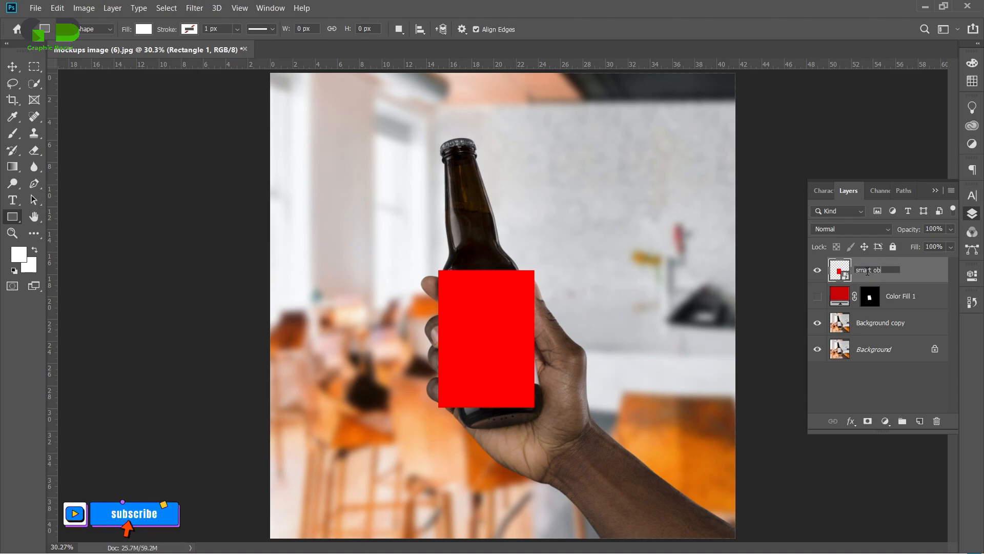
type("ject")
key("Return")
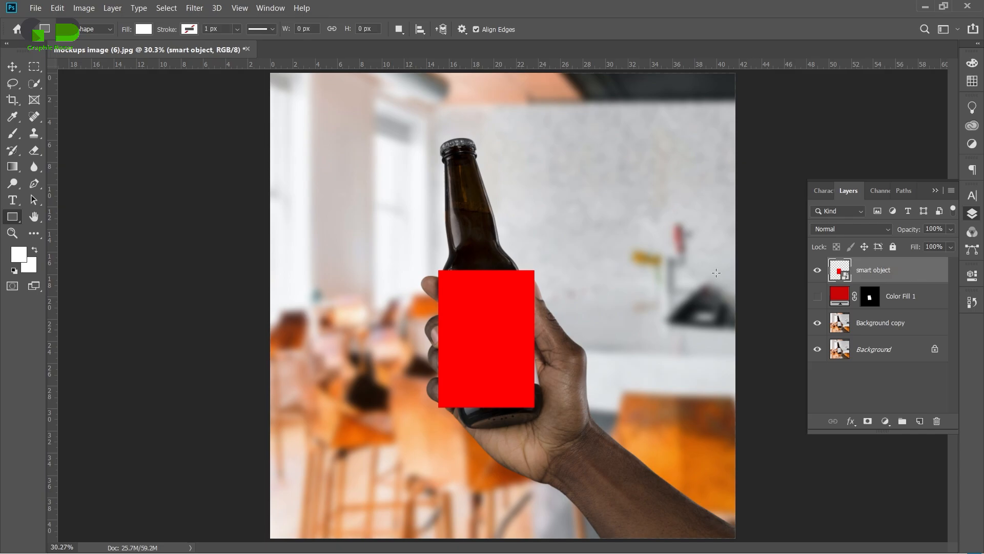
Start a Distort transform on the smart object and set its layer to Multiply blending at 87% opacity.
left_click(13, 66)
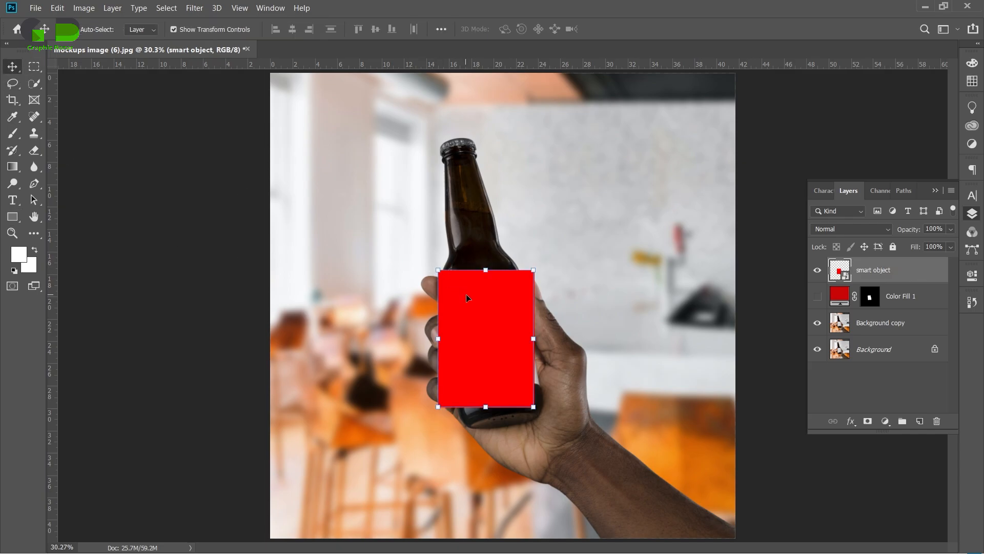
key("ctrl+t")
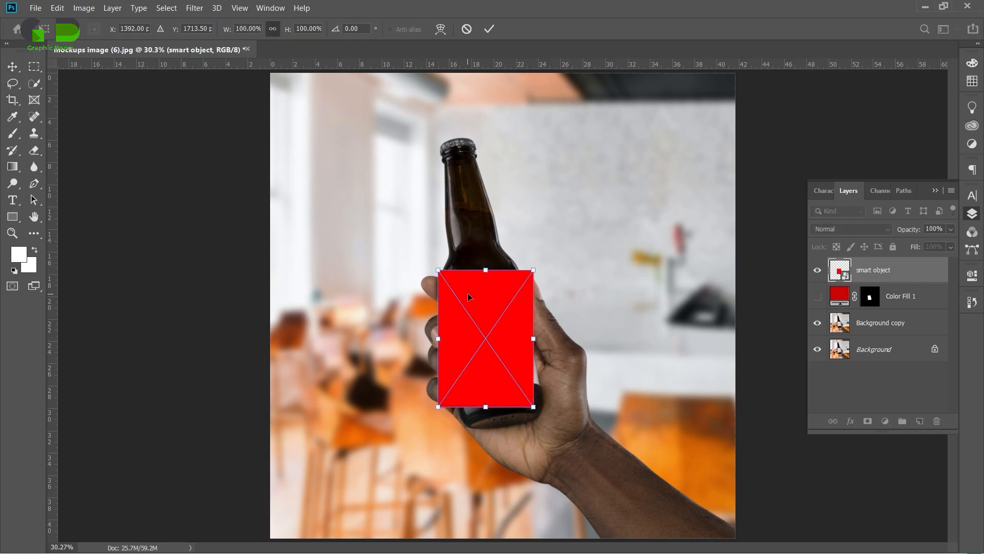
right_click(468, 296)
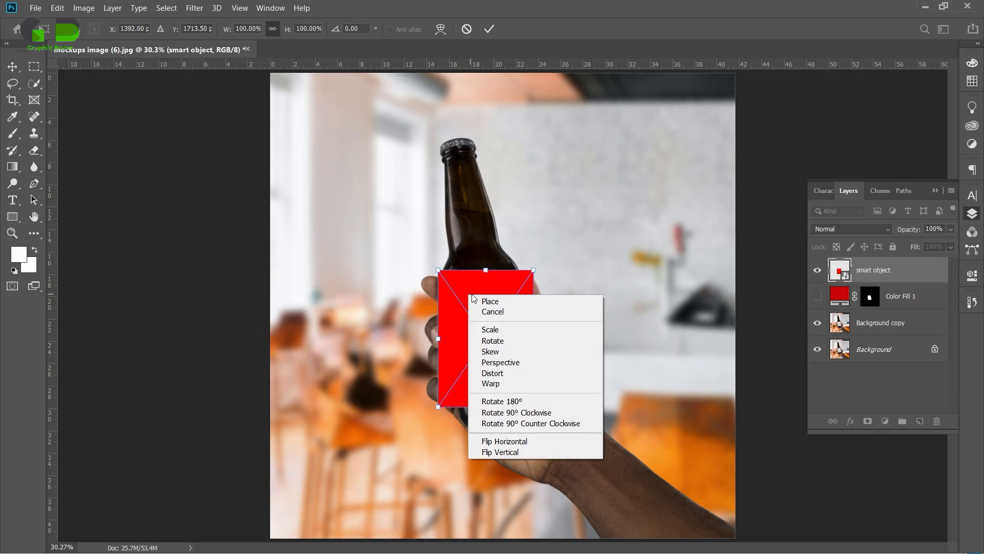
left_click(499, 373)
left_click(505, 321, "ctrl")
left_click(505, 321, "ctrl")
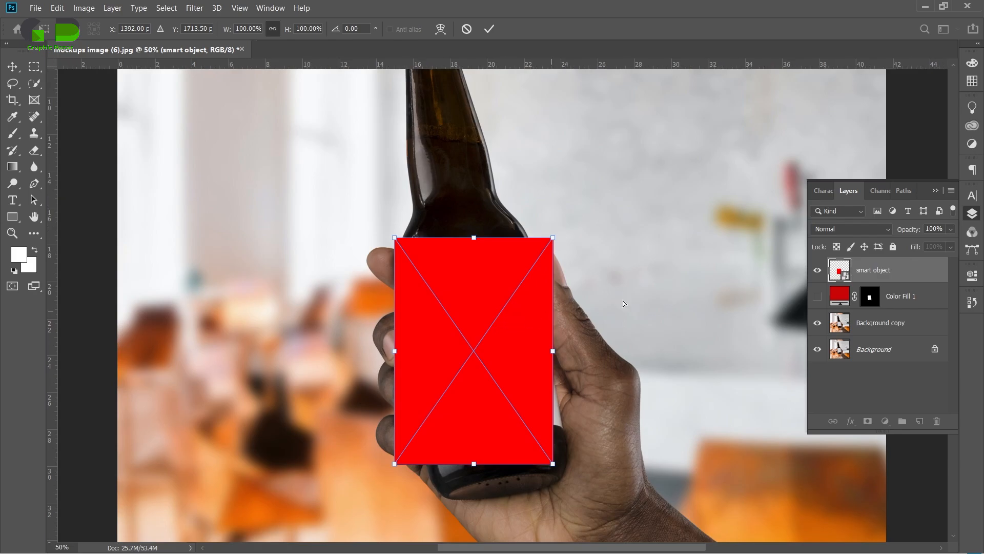
left_click_drag(914, 231, 933, 229)
left_click(851, 229)
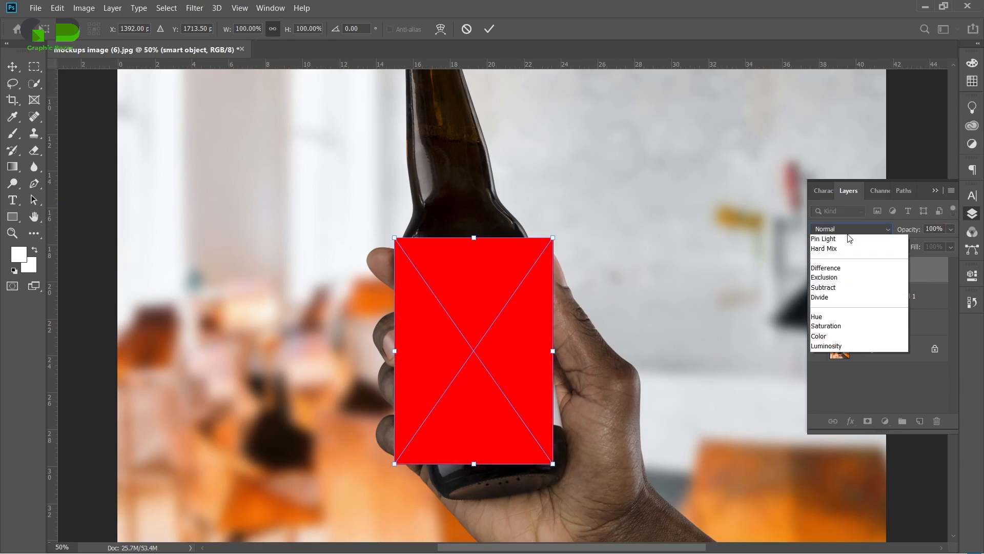
left_click(836, 280)
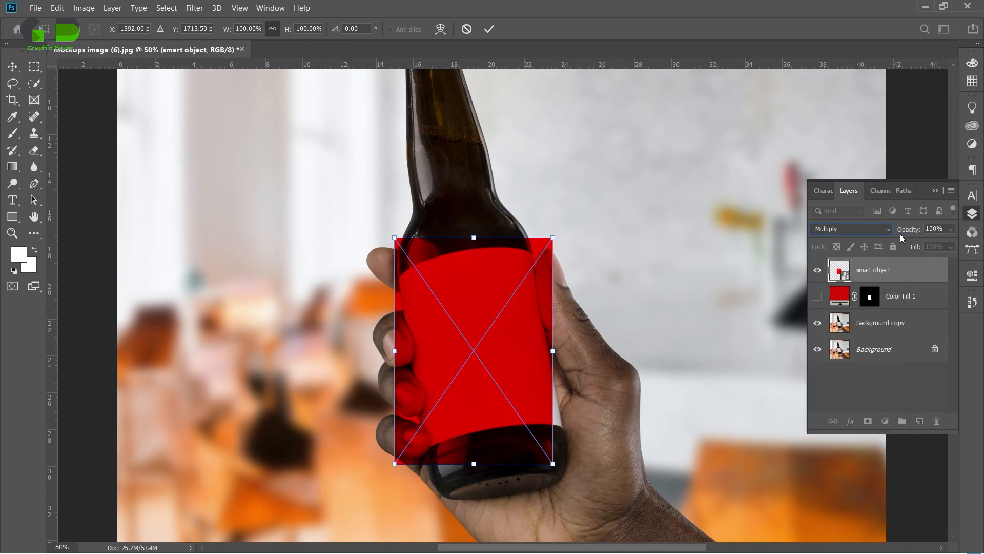
left_click_drag(910, 231, 897, 231)
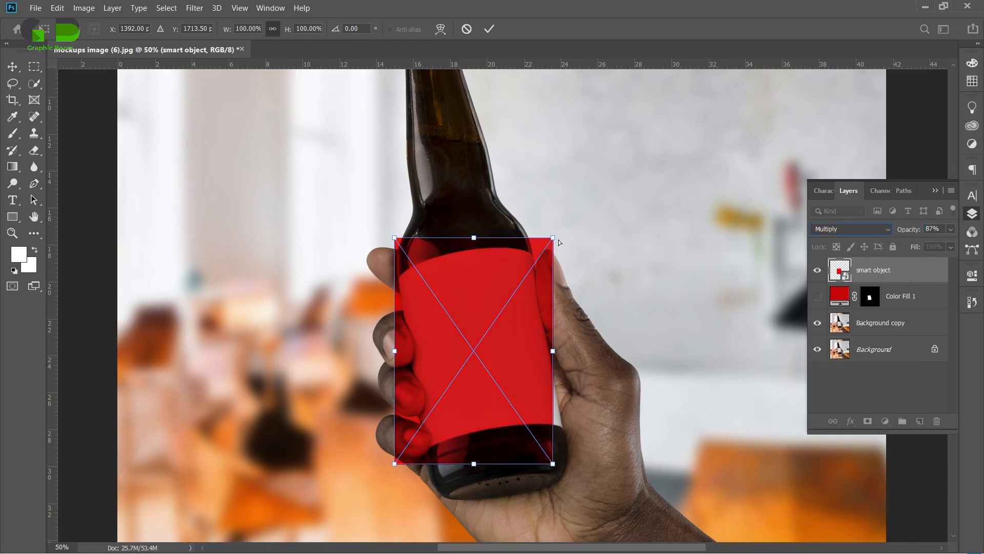
Distort the red rectangle's four corners to follow the tilt and perspective of the bottle label.
left_click_drag(552, 239, 536, 252)
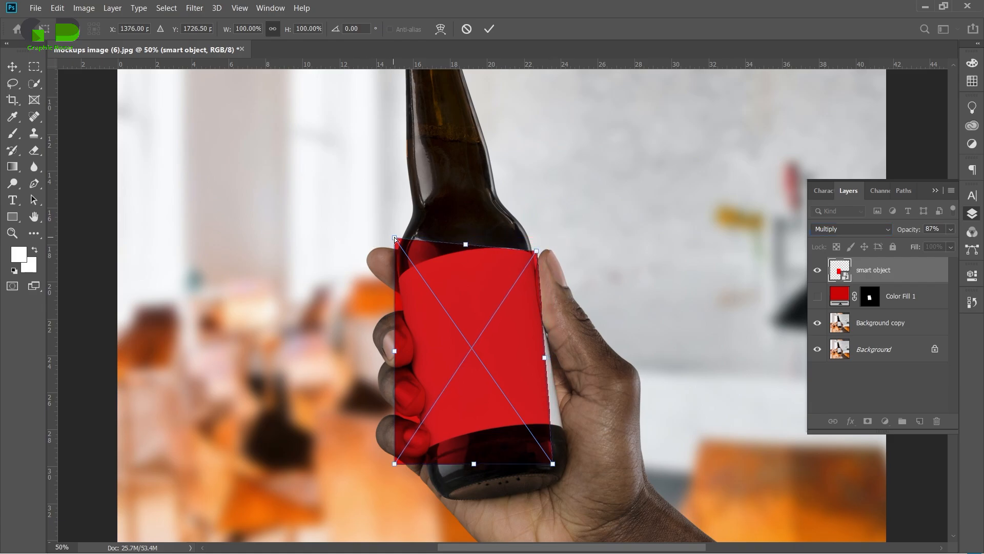
left_click_drag(395, 238, 397, 273)
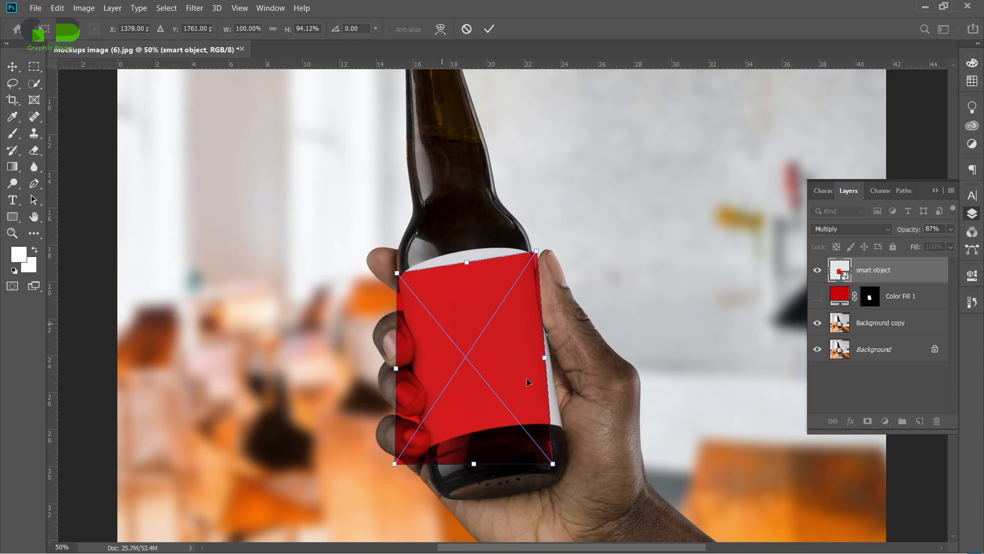
scroll(560, 473, "up", 1)
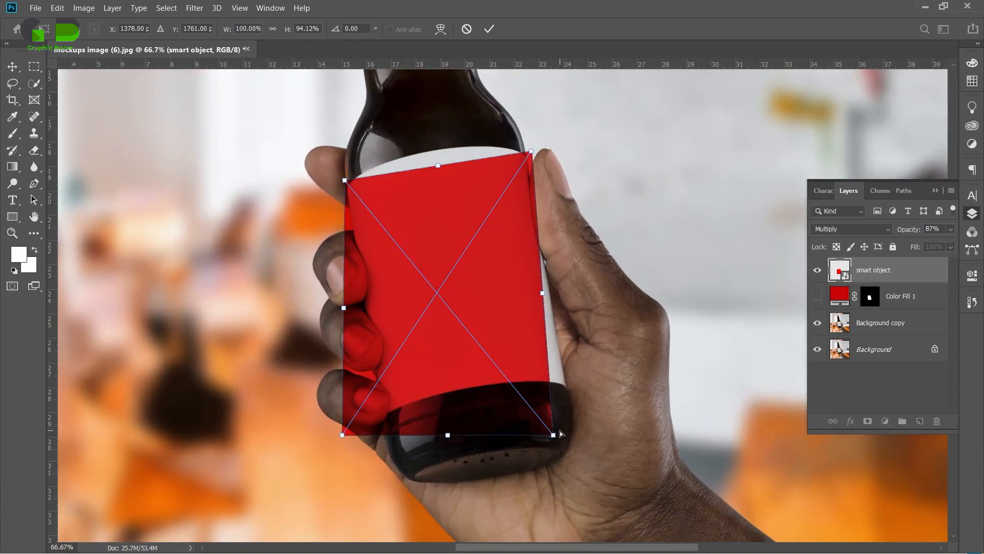
left_click_drag(555, 436, 570, 392)
left_click_drag(340, 435, 380, 420)
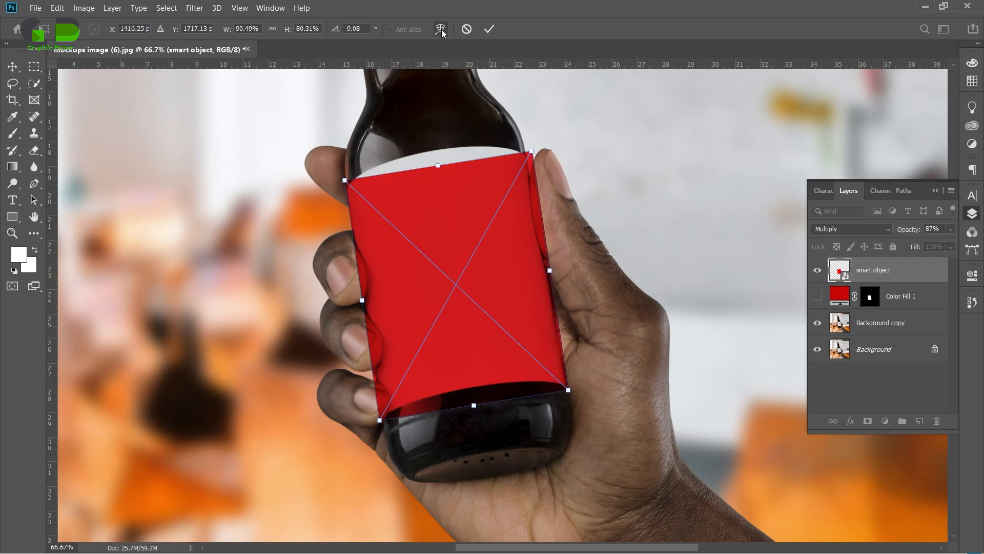
Warp the red rectangle's top edge into an arc that follows the label's curved top.
right_click(455, 186)
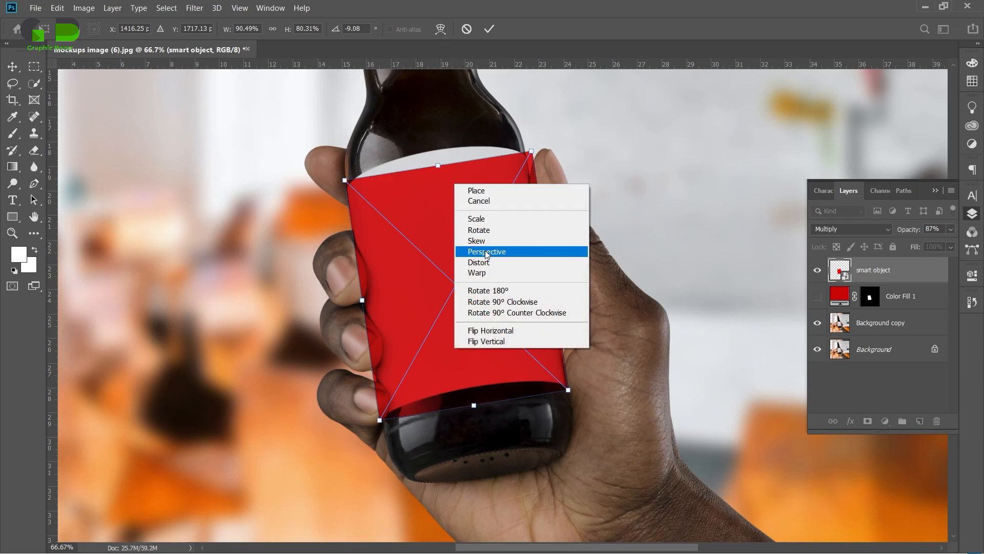
left_click(491, 268)
key("ctrl+plus")
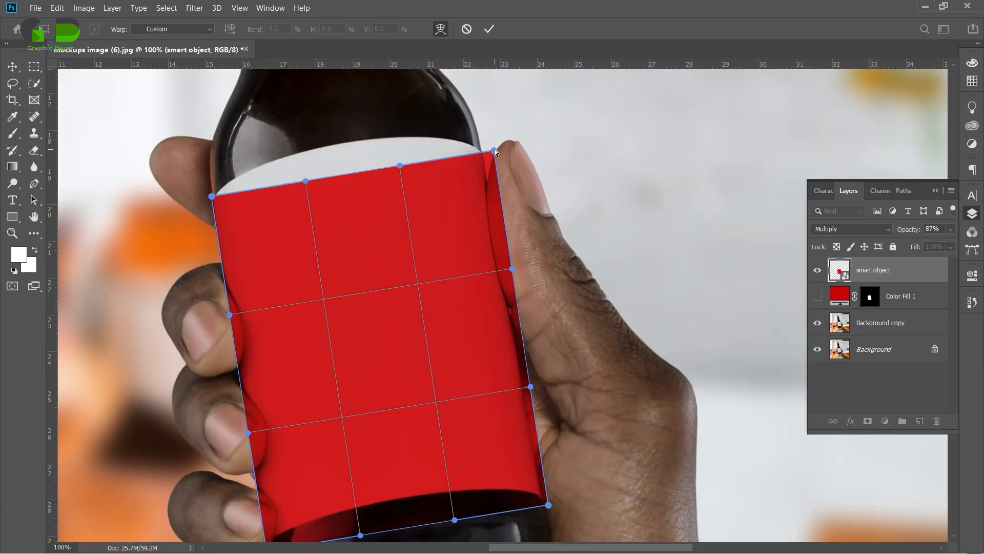
left_click_drag(494, 150, 491, 149)
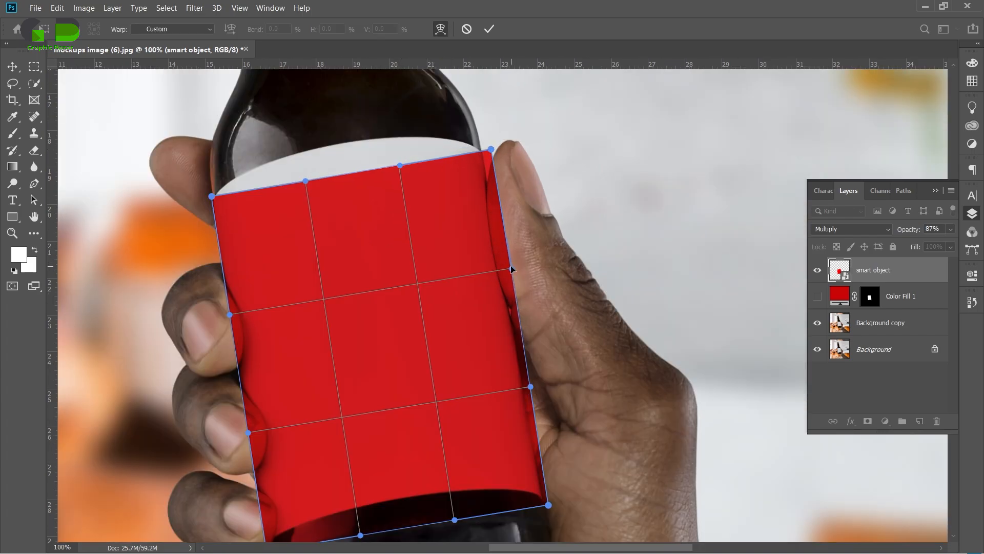
left_click_drag(400, 165, 394, 118)
left_click_drag(304, 186, 294, 138)
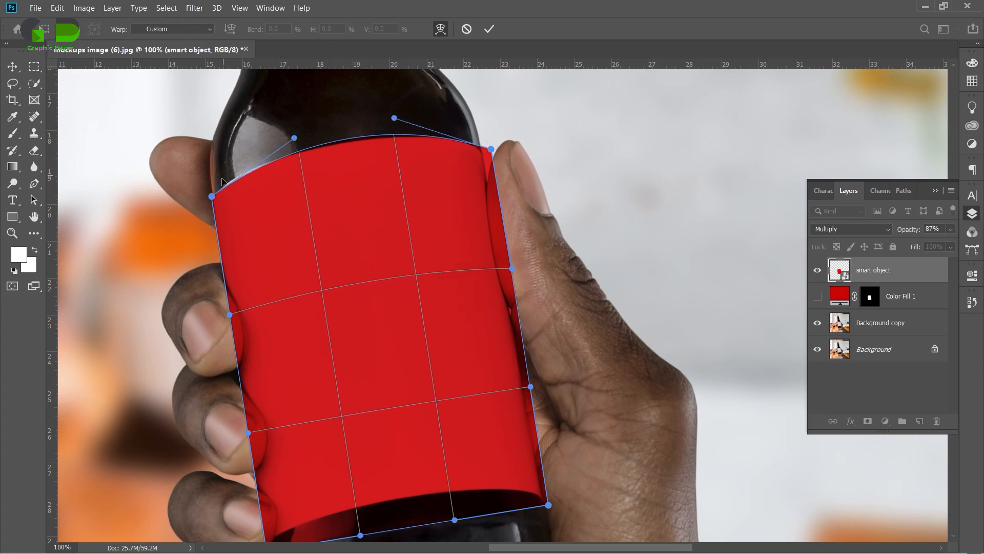
left_click_drag(211, 199, 207, 193)
left_click_drag(293, 138, 287, 139)
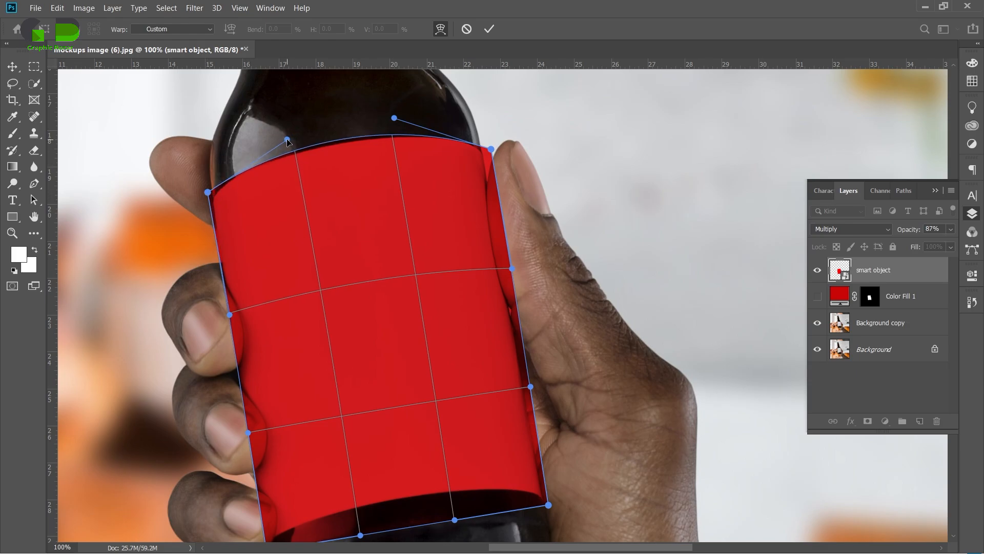
Warp the red rectangle's bottom edge to match the label's curved lower edge and apply the transform.
scroll(432, 397, "down", 3)
left_click_drag(456, 439, 441, 389)
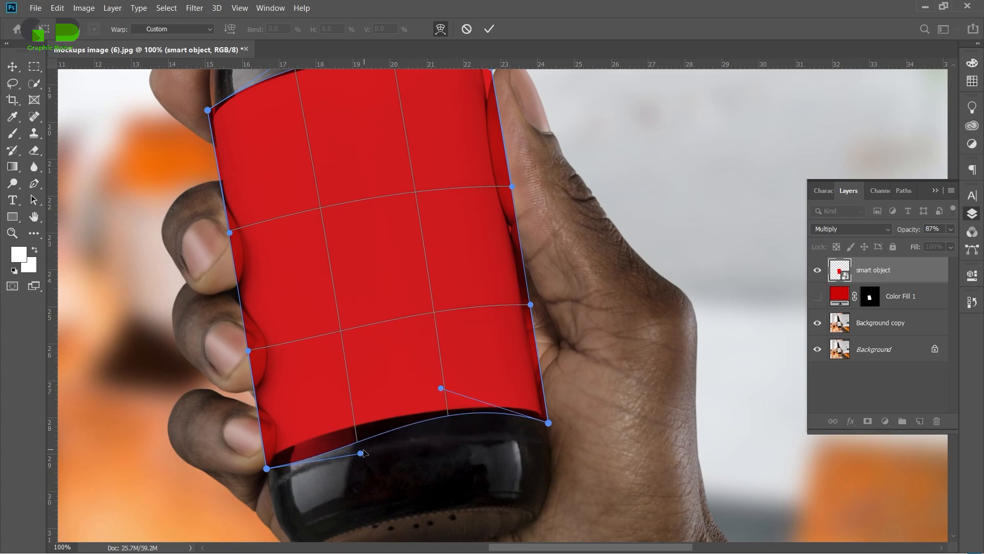
left_click_drag(362, 453, 355, 408)
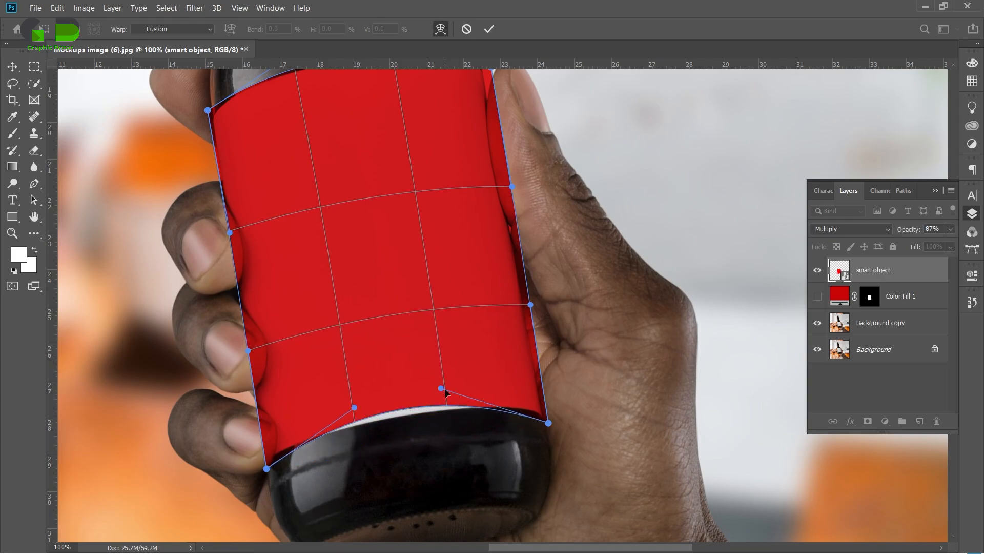
left_click_drag(445, 389, 443, 398)
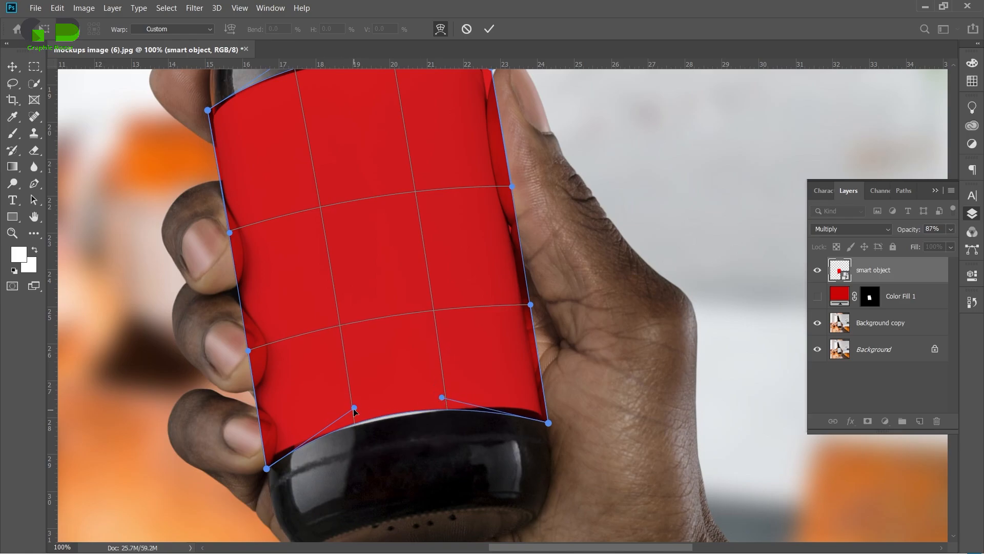
left_click_drag(354, 408, 357, 418)
left_click_drag(438, 395, 440, 402)
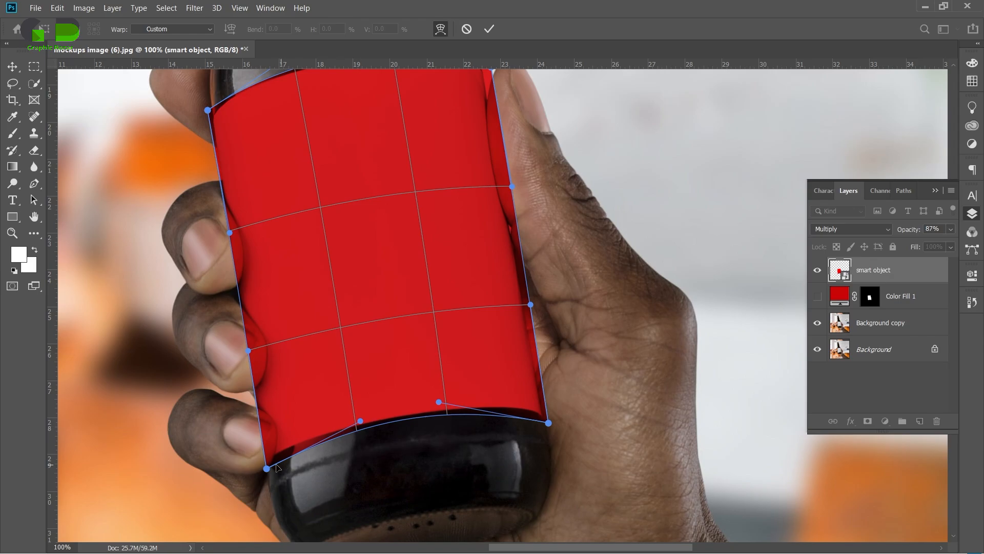
left_click_drag(267, 468, 265, 463)
left_click(488, 29)
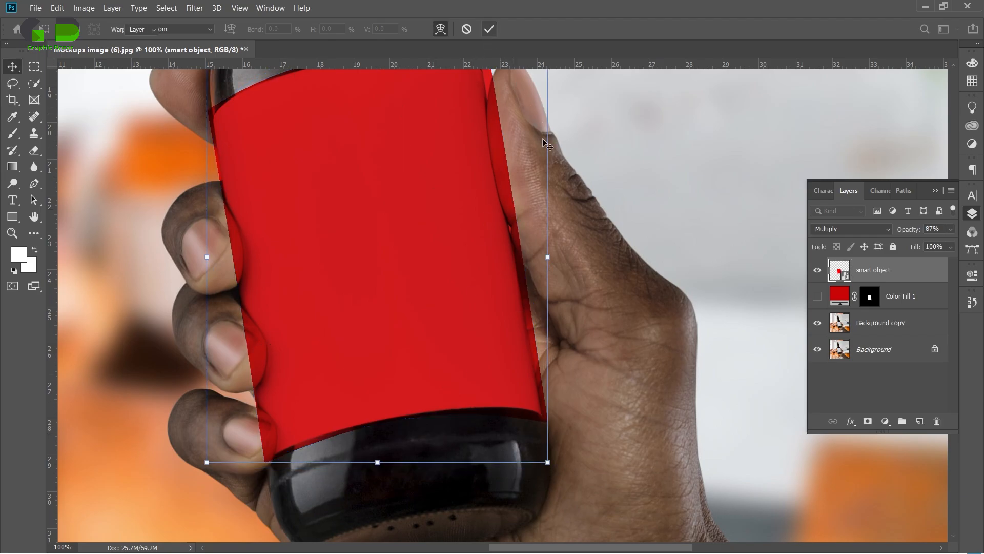
Raise the smart object layer's opacity to 100%.
left_click(687, 330)
key("ctrl+minus")
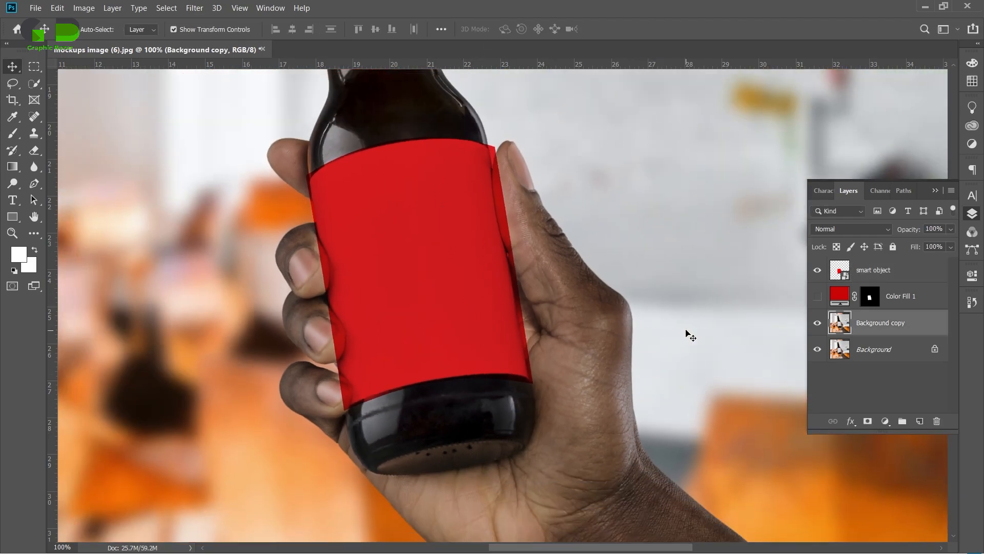
left_click(880, 272)
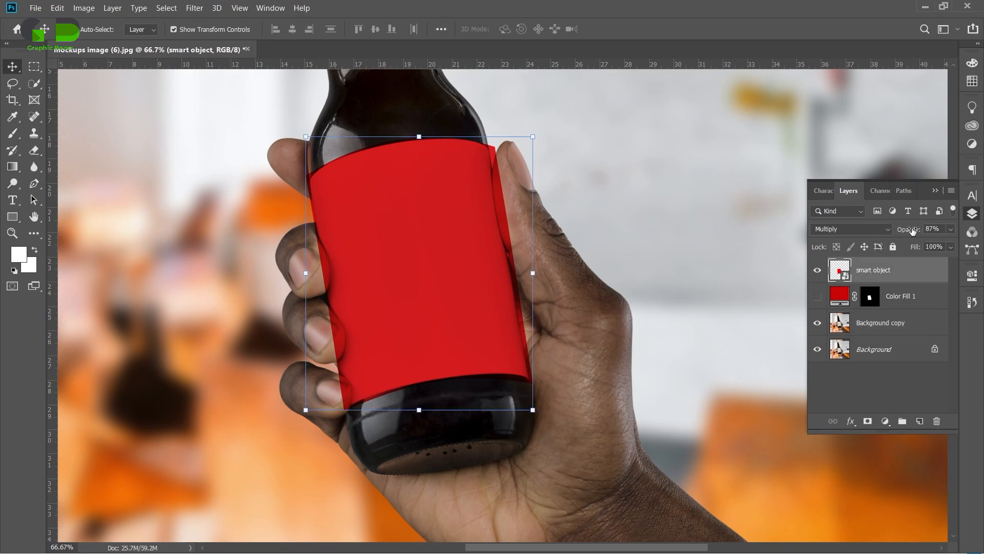
left_click_drag(912, 232, 946, 231)
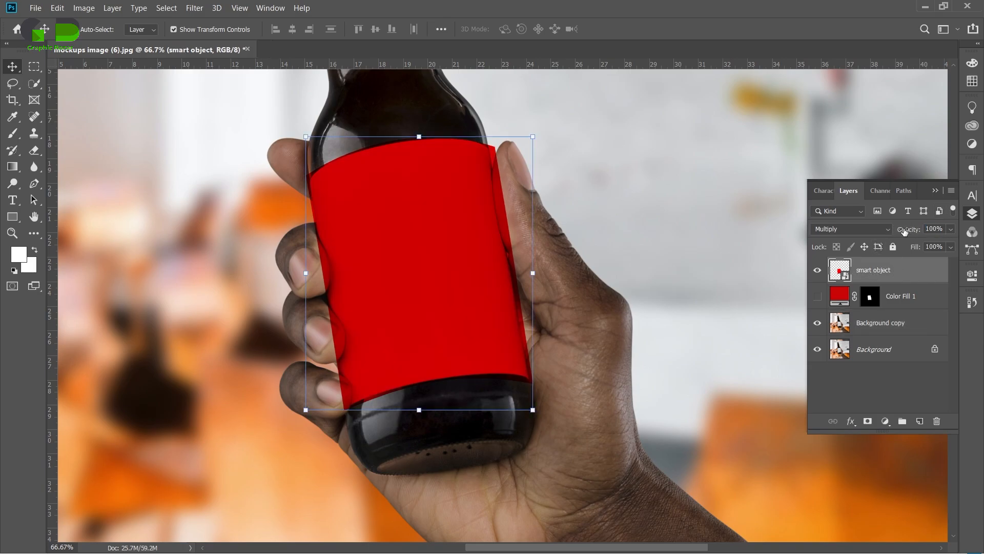
left_click(890, 355)
left_click(850, 272)
left_click(841, 272, "ctrl")
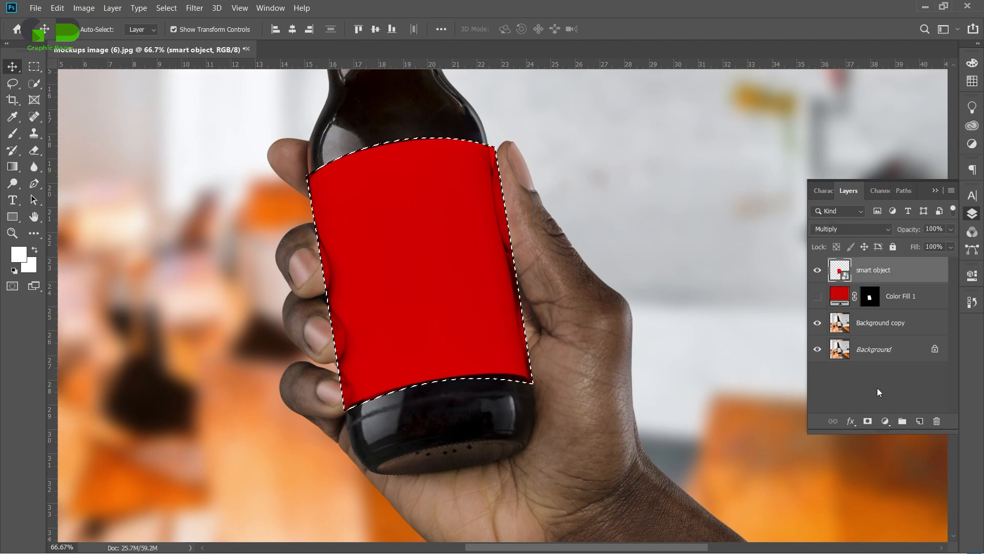
left_click(879, 388)
left_click(872, 282)
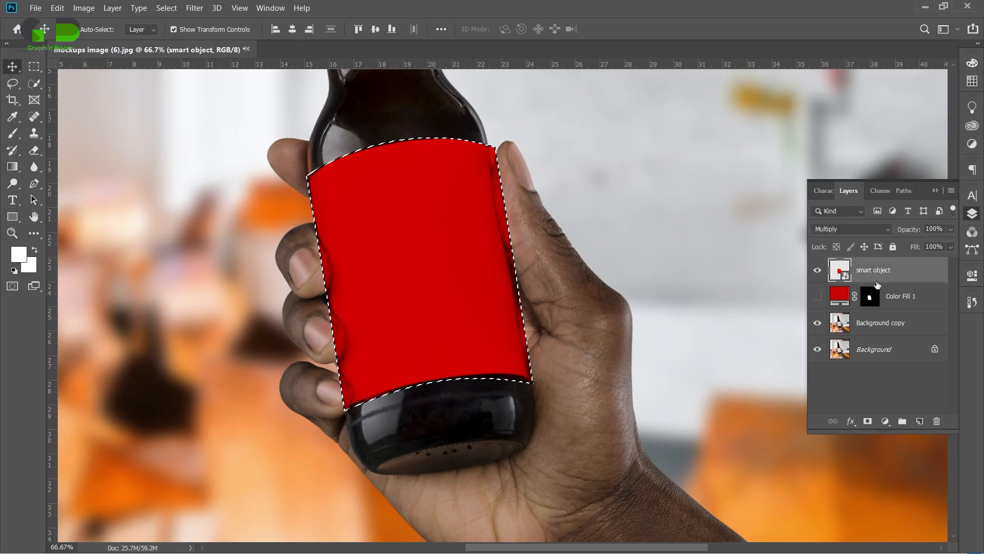
key("ctrl+d")
Load the Color Fill 1 mask as a selection and add it as a layer mask on the smart object layer.
left_click(869, 297)
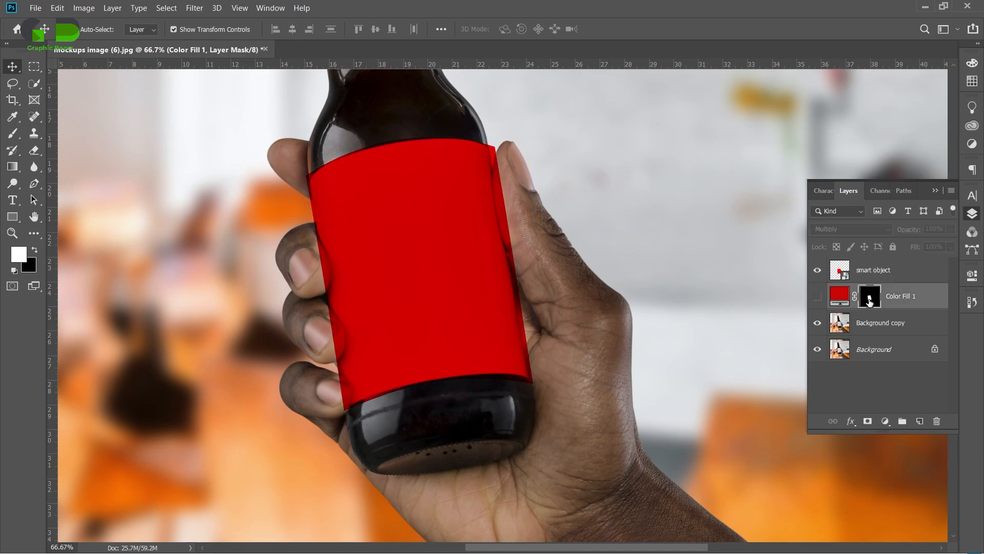
left_click(870, 298, "ctrl")
left_click(896, 271)
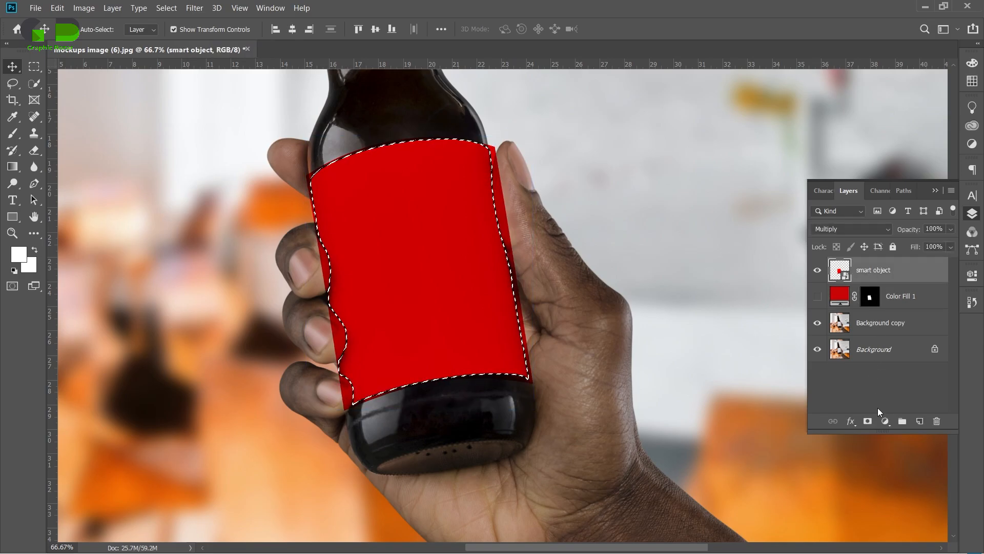
left_click(868, 422)
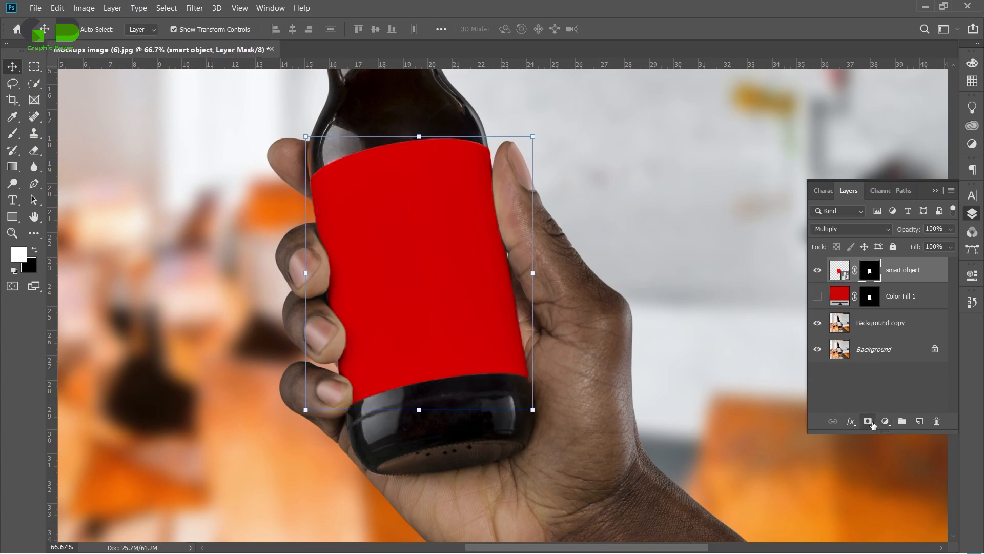
left_click(870, 389)
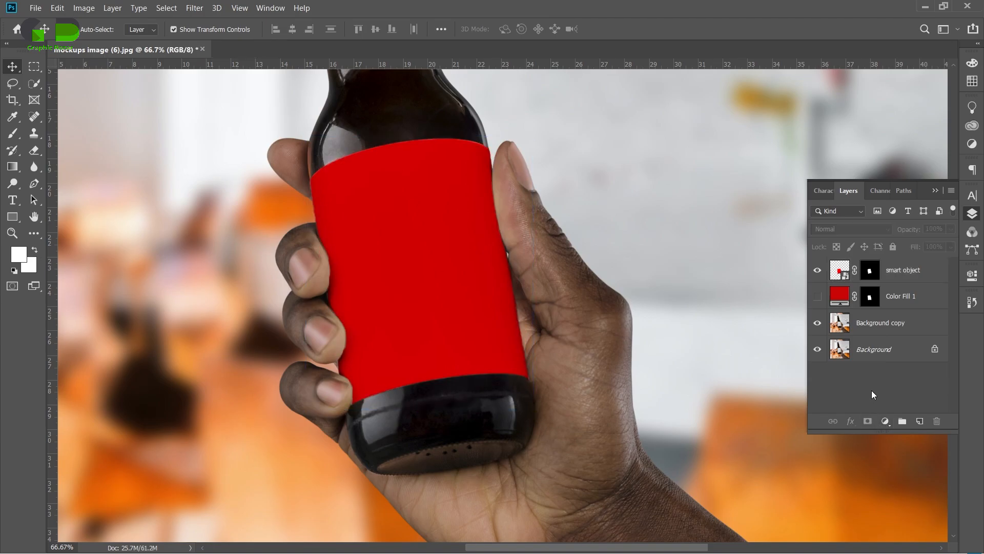
Load the smart object's mask as a selection and copy that area of Background copy onto two new layers.
scroll(446, 241, "up", 1)
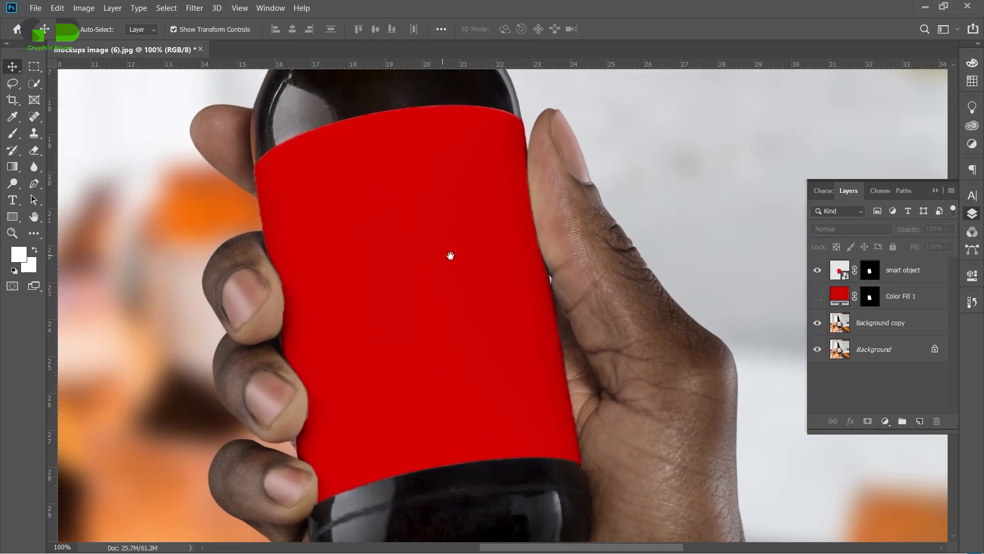
left_click(915, 274)
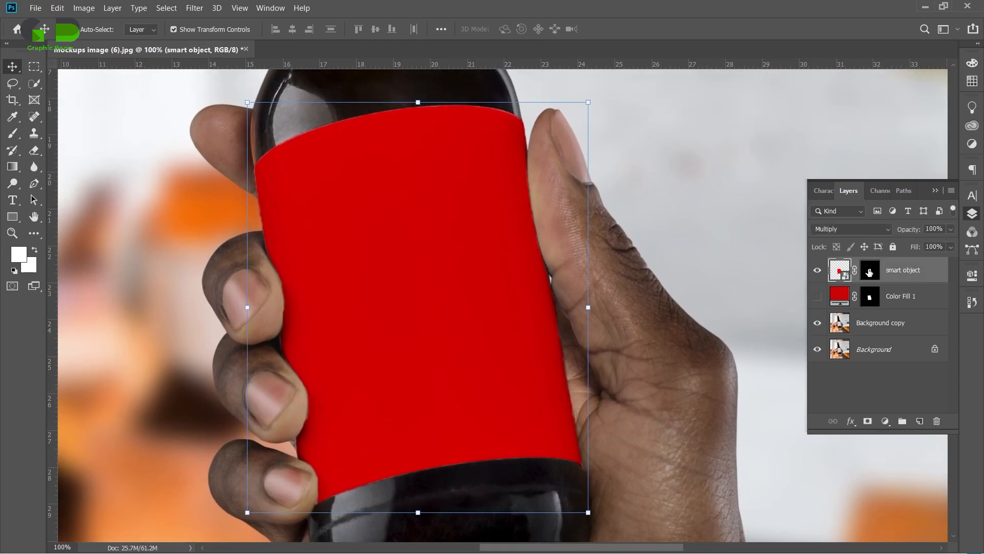
left_click(870, 271)
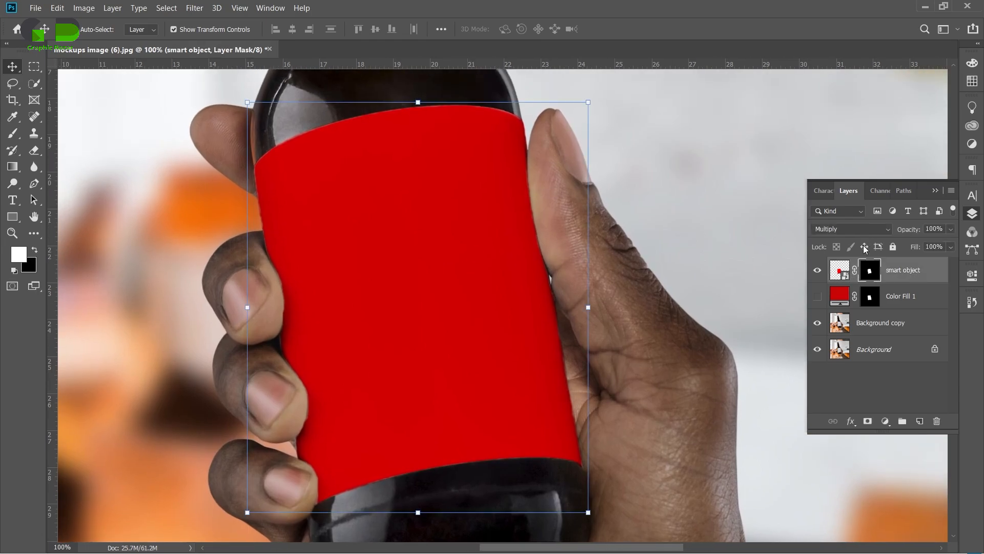
left_click_drag(864, 306, 869, 277)
left_click(841, 327, "ctrl")
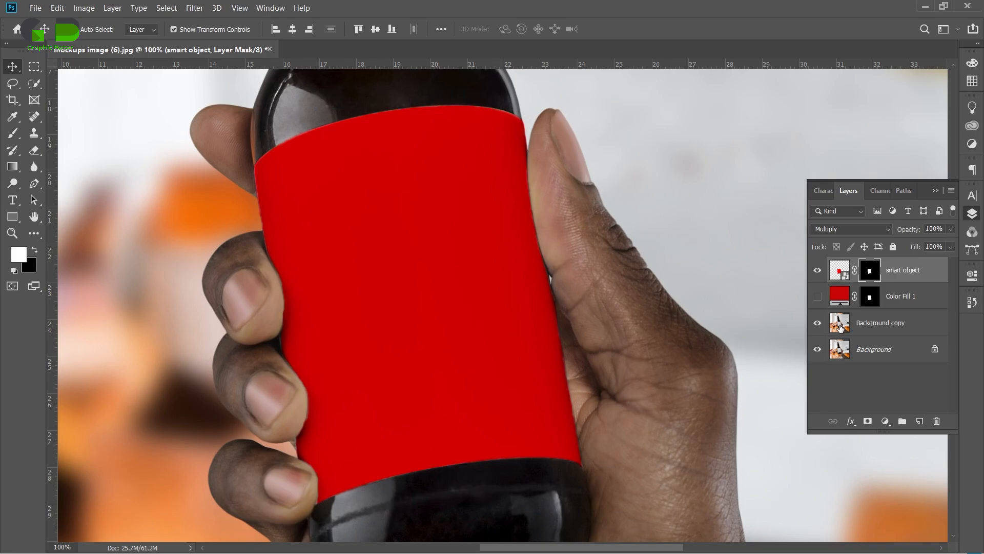
left_click(869, 271, "ctrl")
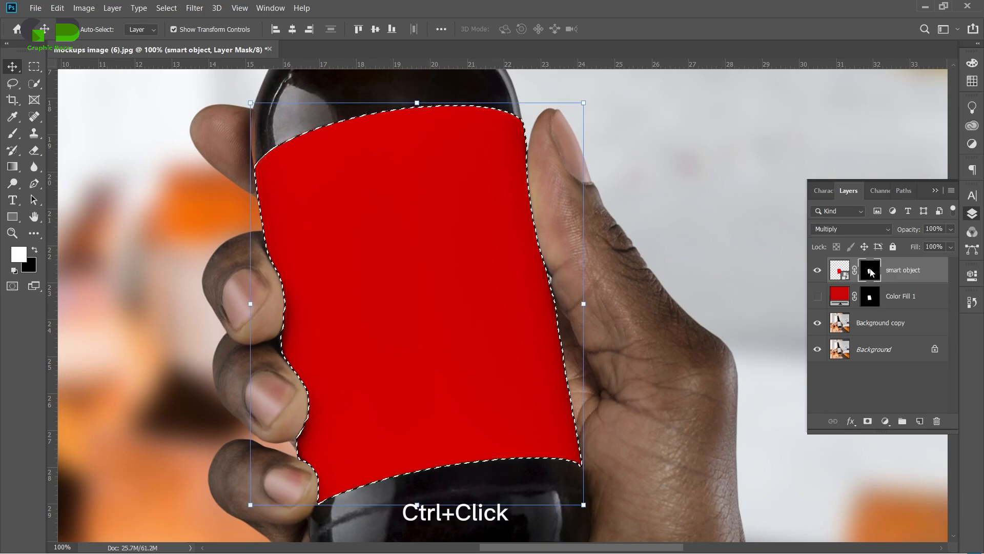
left_click(863, 327)
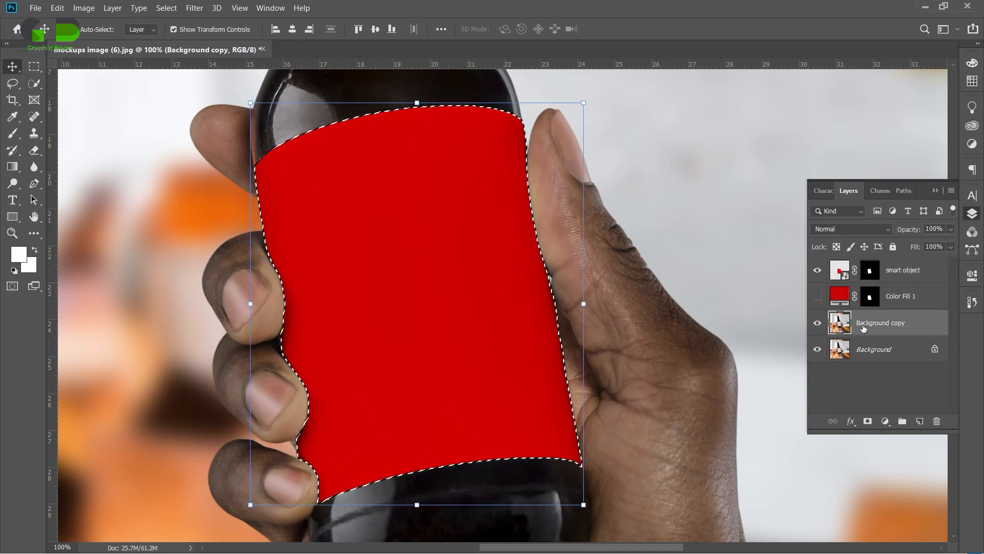
key("ctrl+j")
key("ctrl+j")
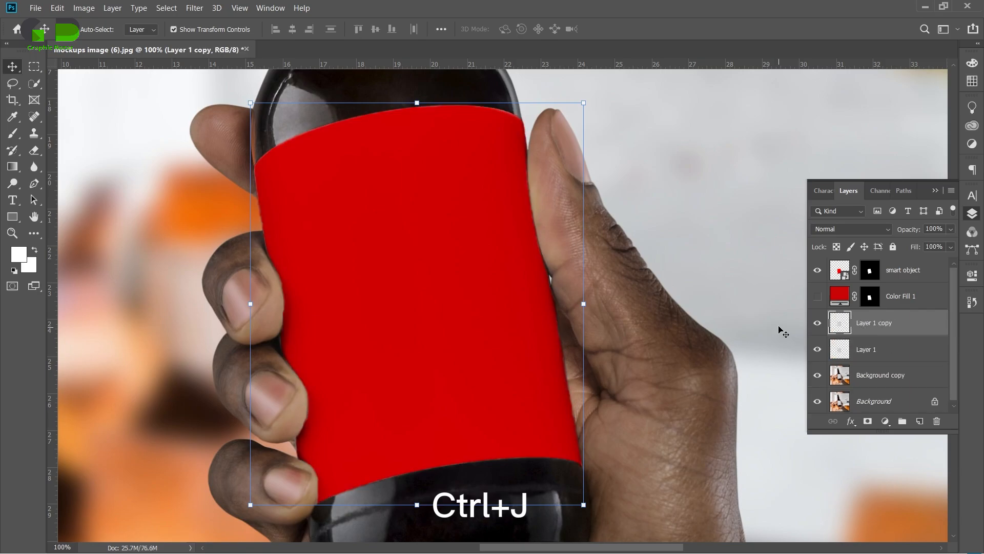
Rename the upper label copy Light and the lower one shadow, and move both above the smart object layer.
double_click(864, 322)
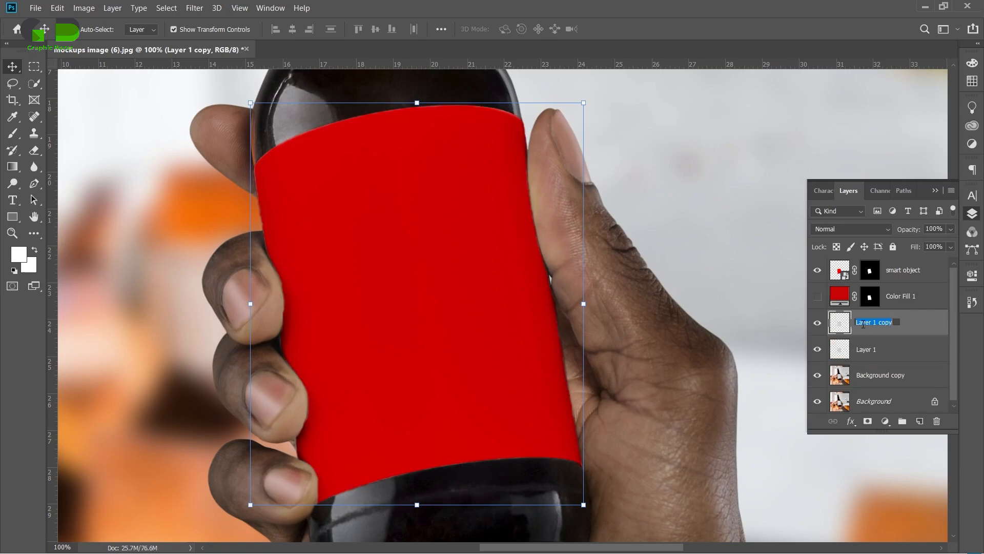
type("Light")
double_click(867, 349)
type("shadow")
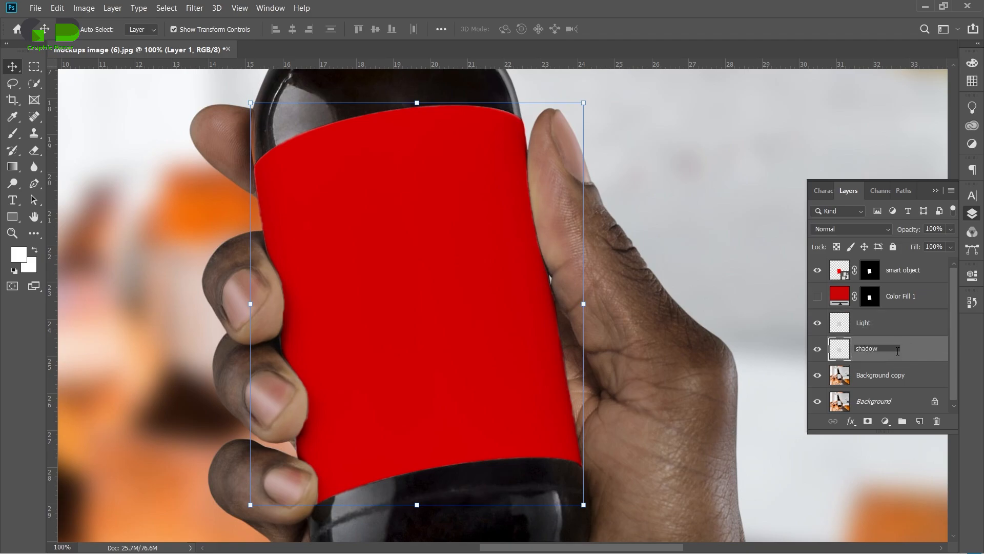
key("Return")
left_click(878, 323, "shift")
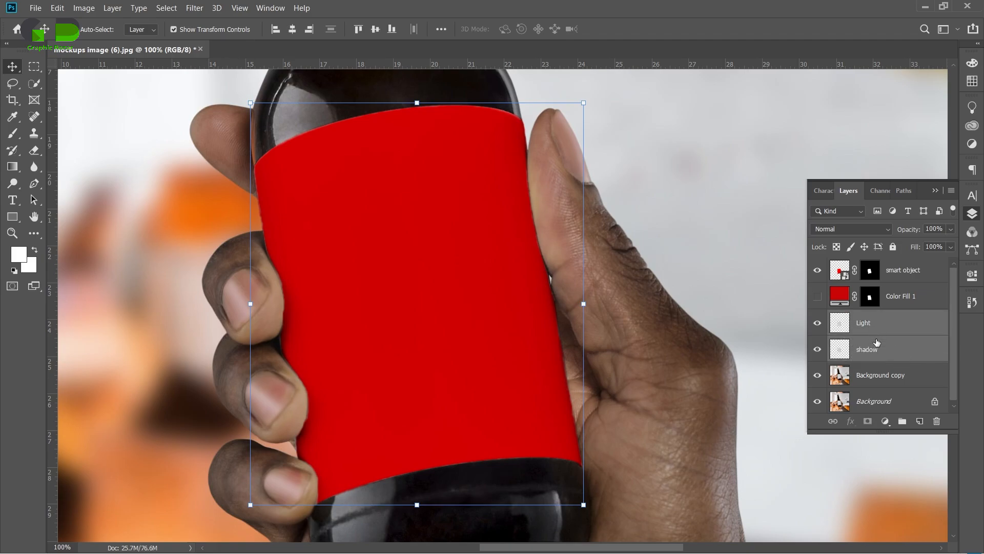
left_click_drag(876, 342, 873, 260)
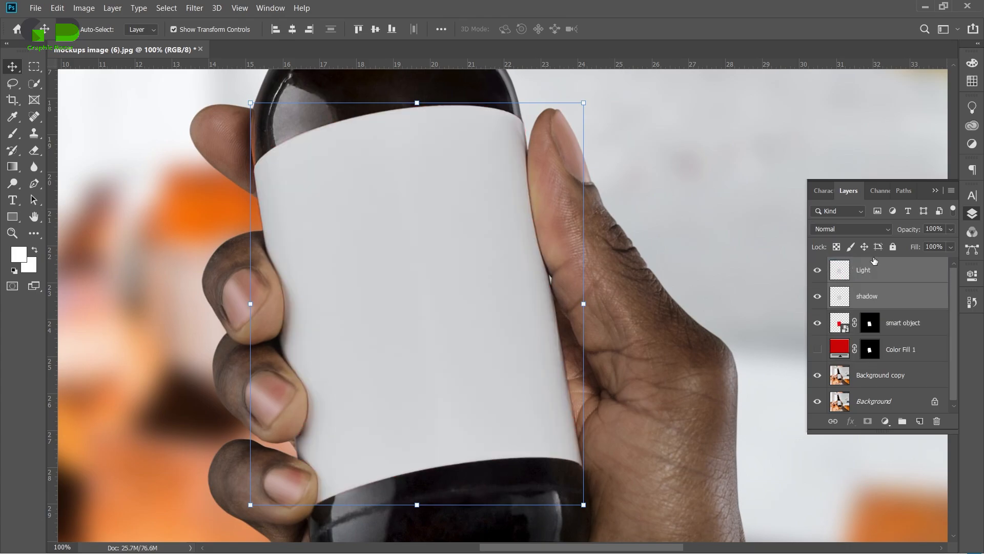
Hide the Light layer and set the shadow layer's blend mode to Multiply.
left_click(818, 270)
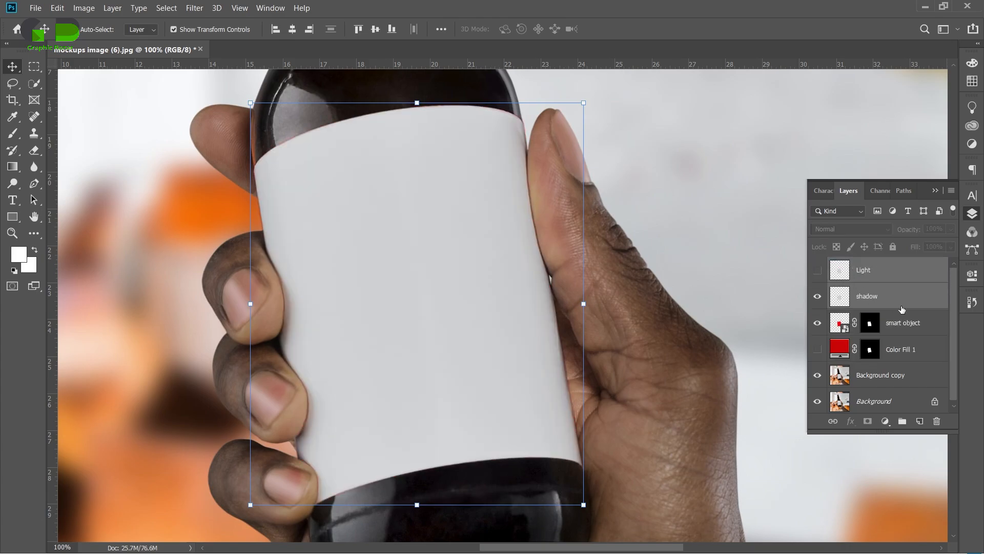
left_click(897, 302)
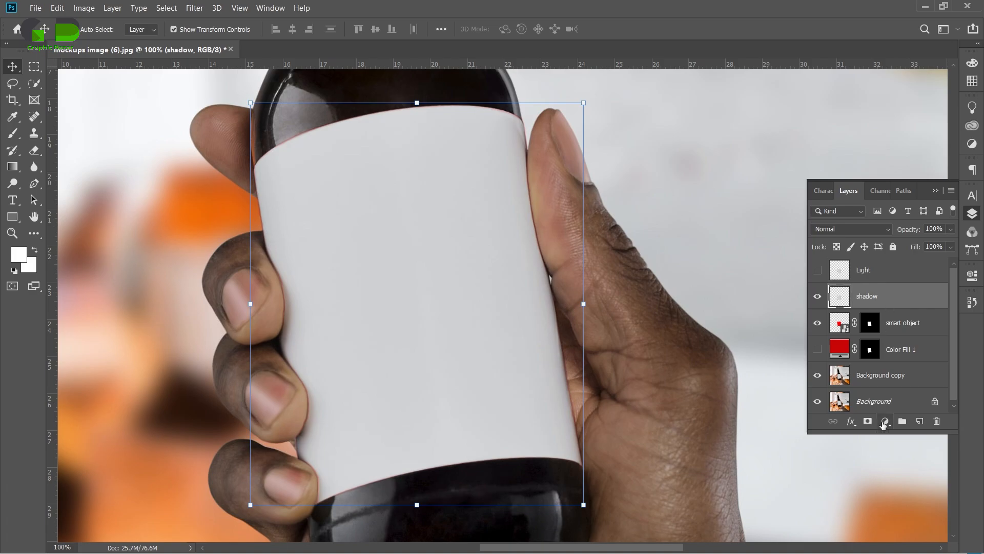
left_click(883, 422)
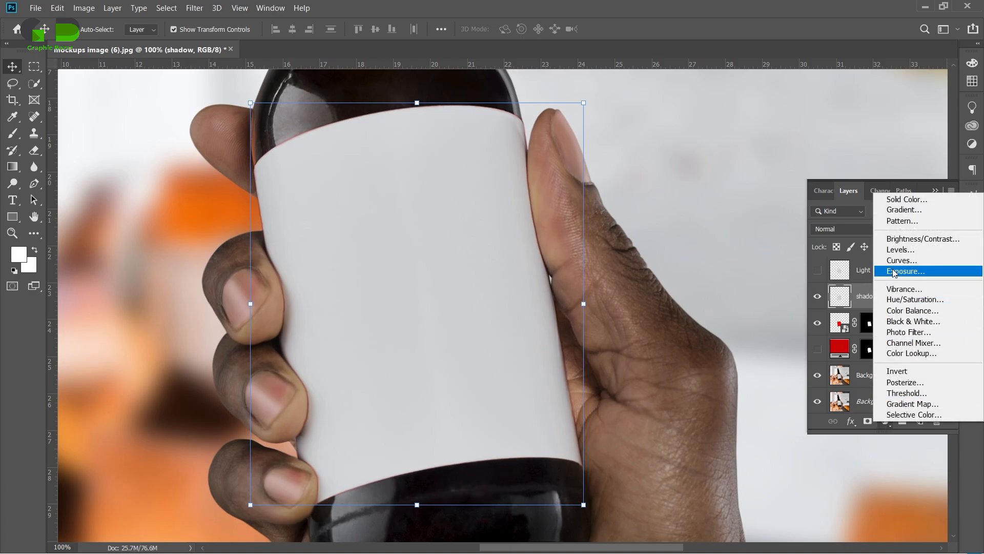
left_click(826, 255)
left_click(840, 230)
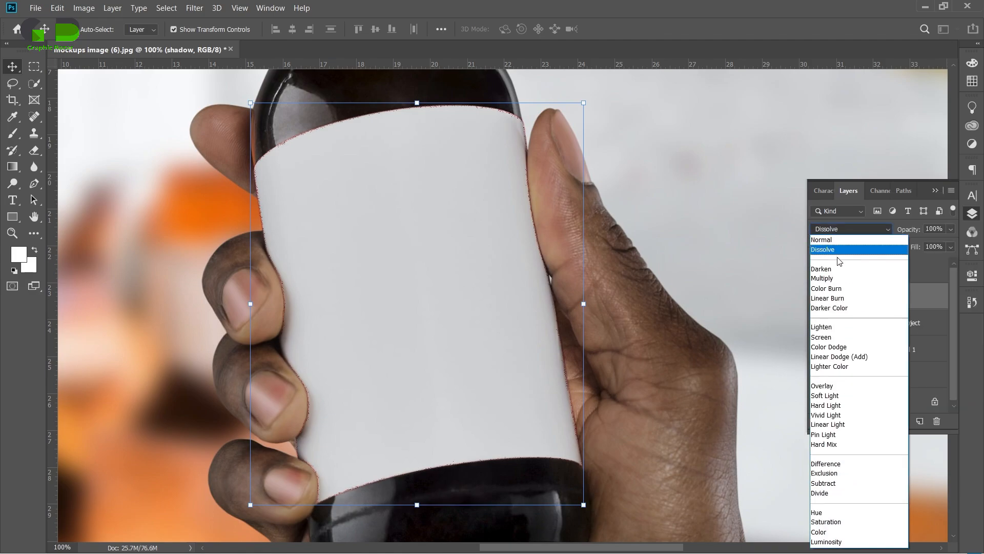
left_click(837, 284)
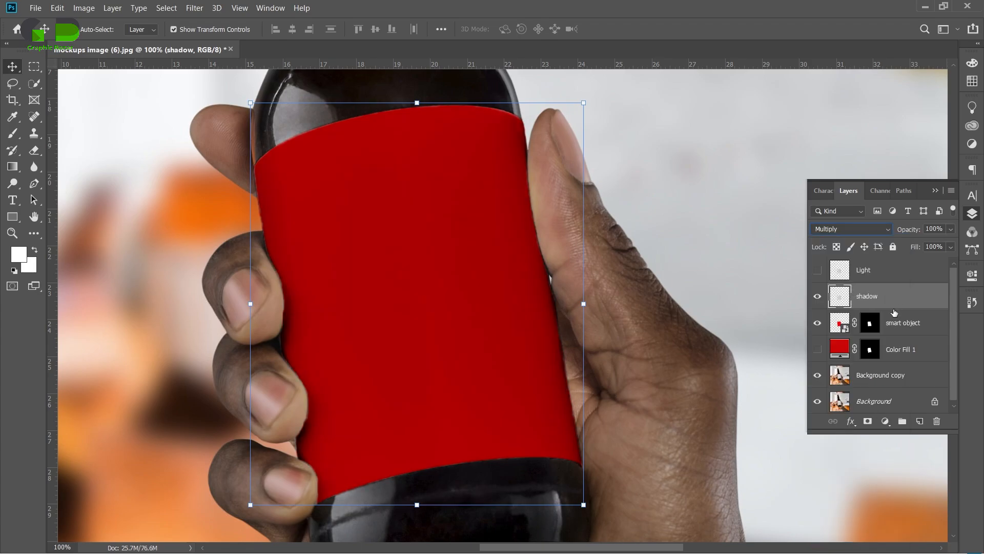
Add a Curves adjustment above the shadow layer and shape an S-curve that darkens the shadows and lifts the highlights.
left_click(886, 421)
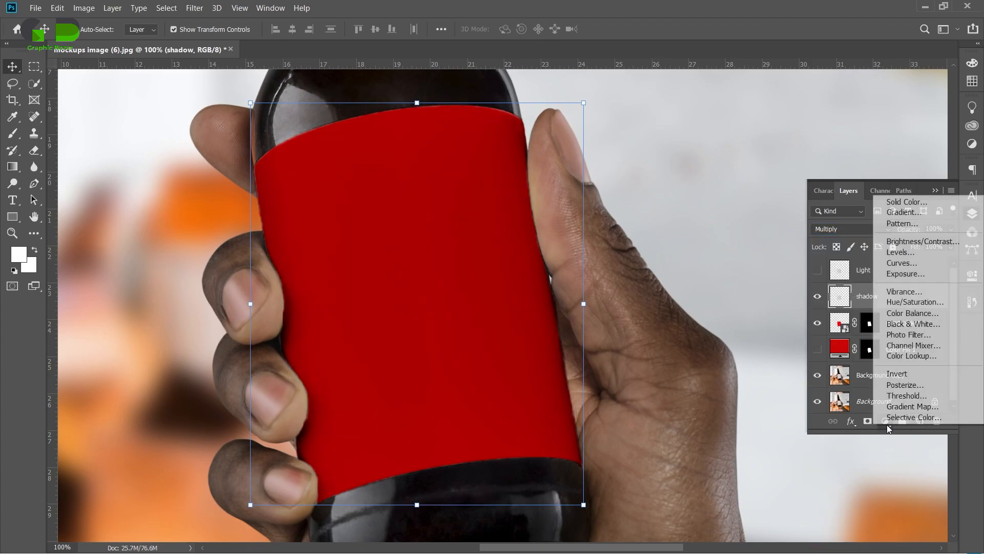
left_click(905, 263)
left_click_drag(852, 434, 855, 439)
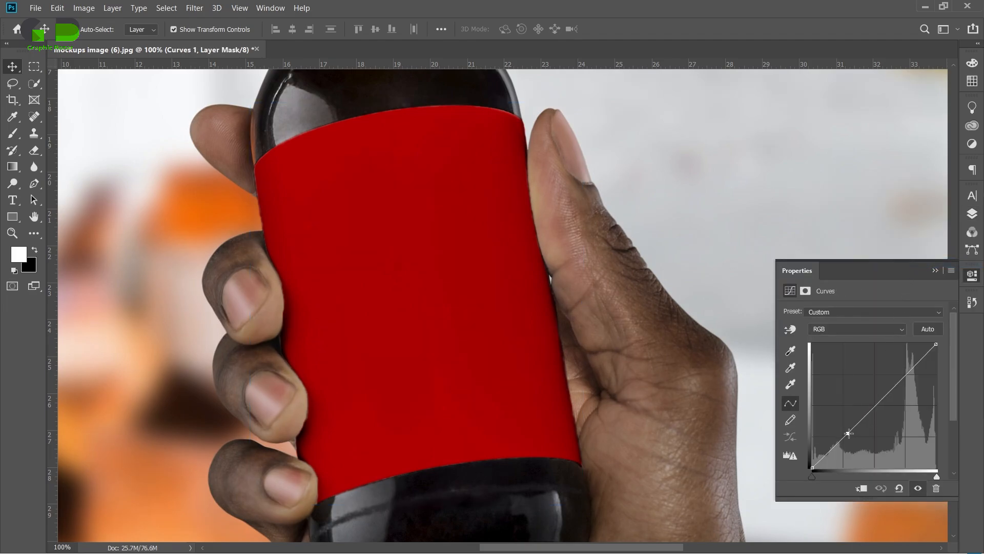
left_click_drag(908, 389, 902, 378)
left_click(868, 430)
left_click_drag(868, 431, 859, 442)
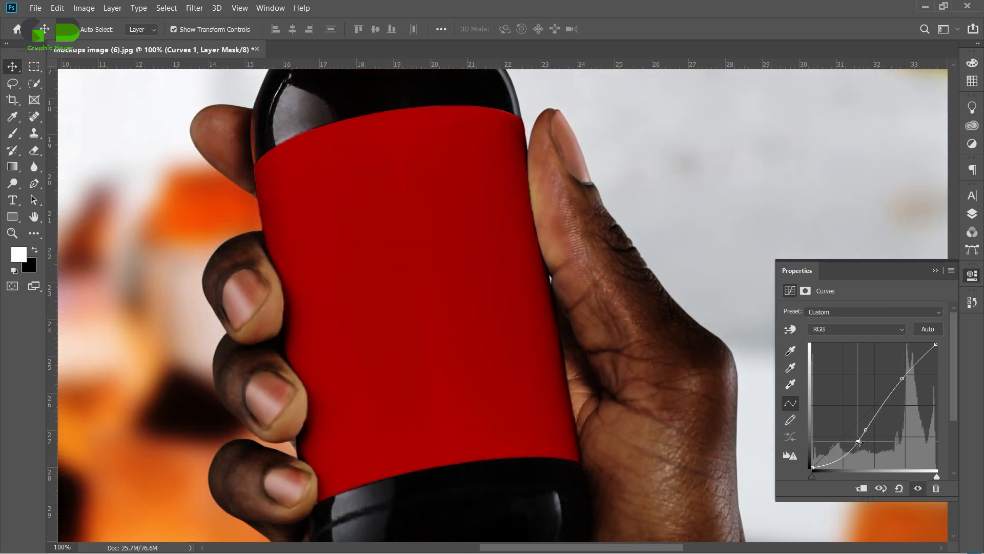
Clip the Curves 1 adjustment to the shadow layer.
left_click(932, 271)
left_click(972, 213)
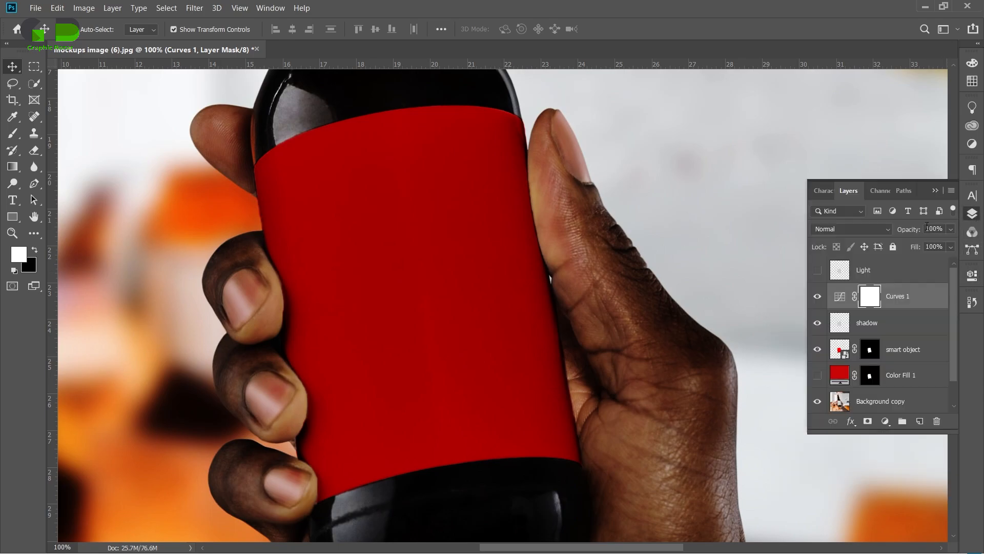
right_click(905, 297)
left_click(802, 262)
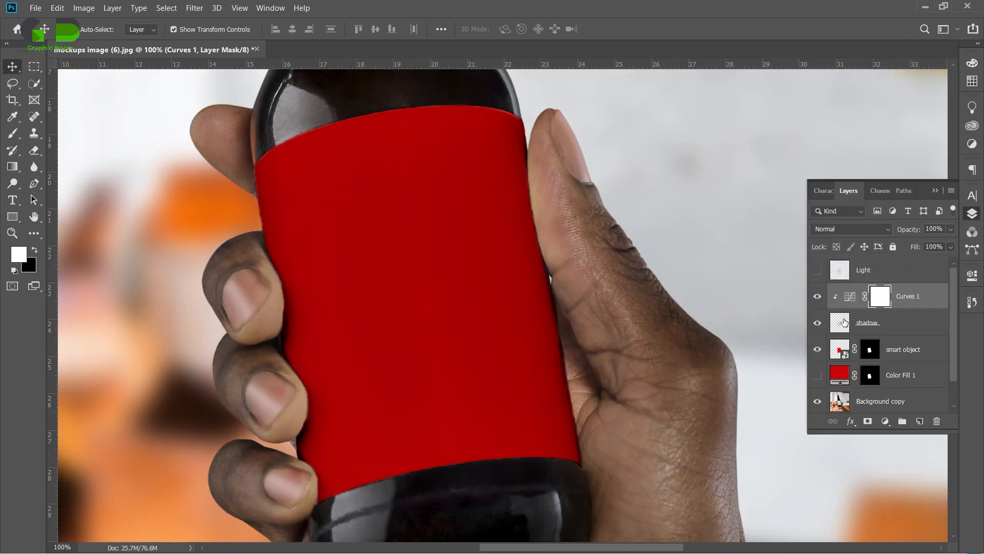
Set the shadow layer's Blend If white limit for This Layer to 169 and lower the layer's opacity to 20%.
left_click(877, 323)
double_click(925, 329)
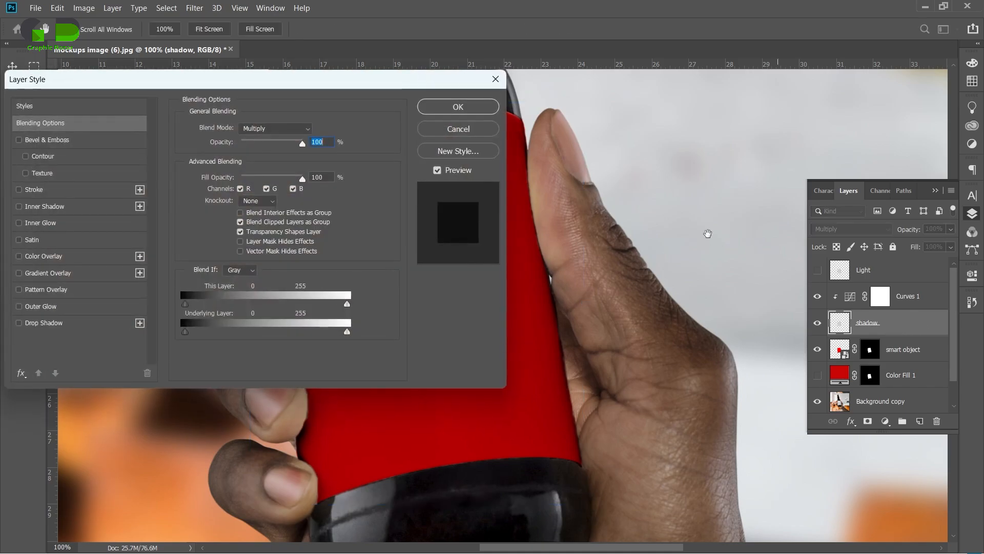
left_click_drag(377, 82, 880, 67)
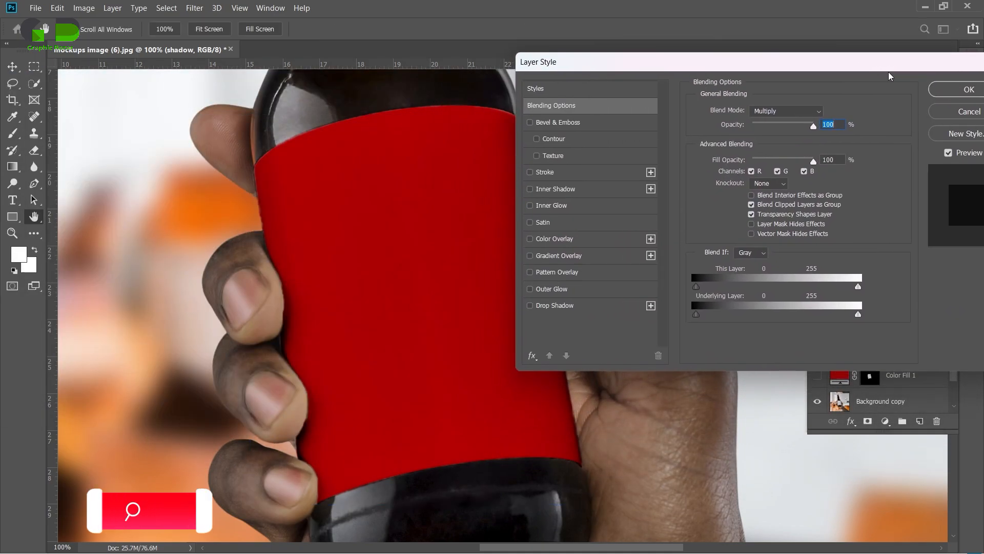
left_click_drag(859, 289, 806, 296)
left_click_drag(873, 63, 795, 48)
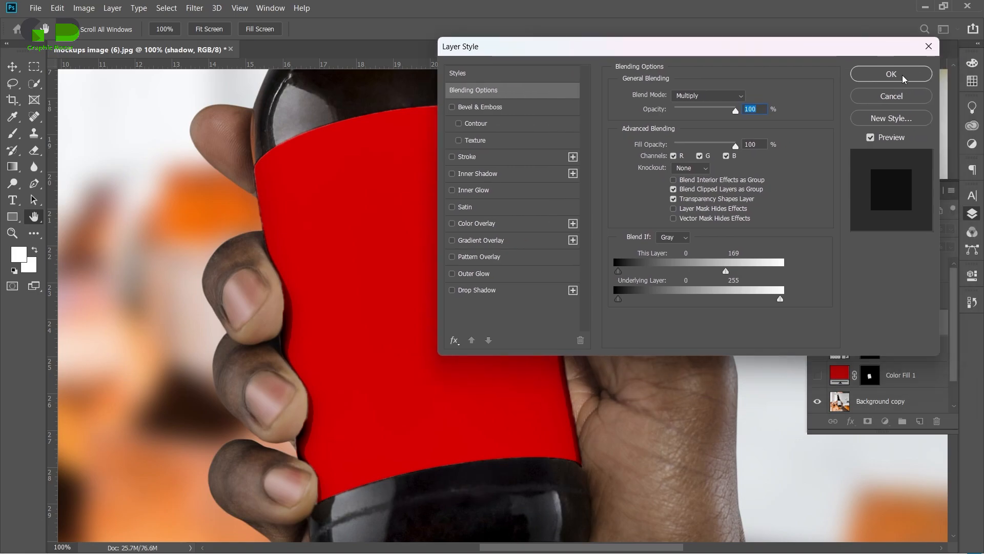
left_click(894, 75)
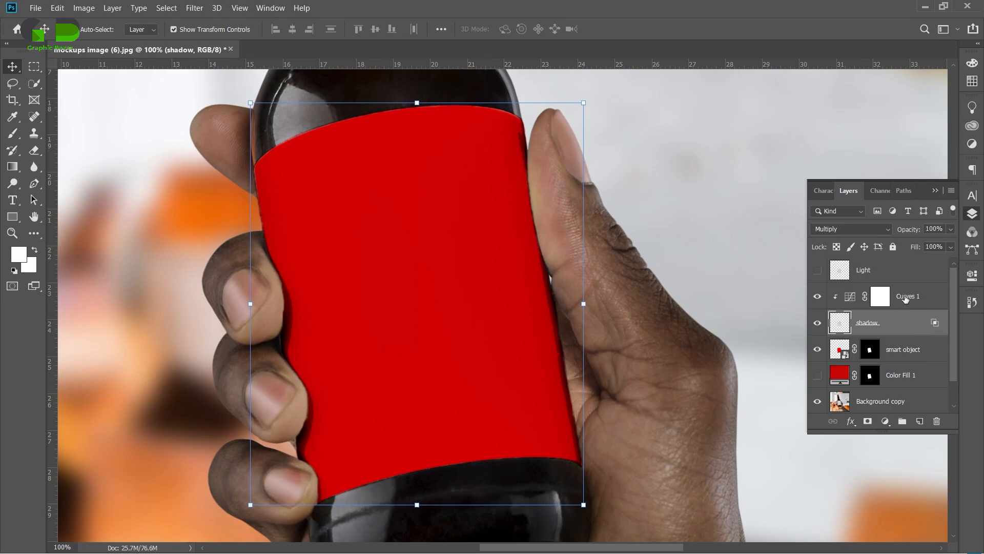
left_click_drag(917, 230, 898, 234)
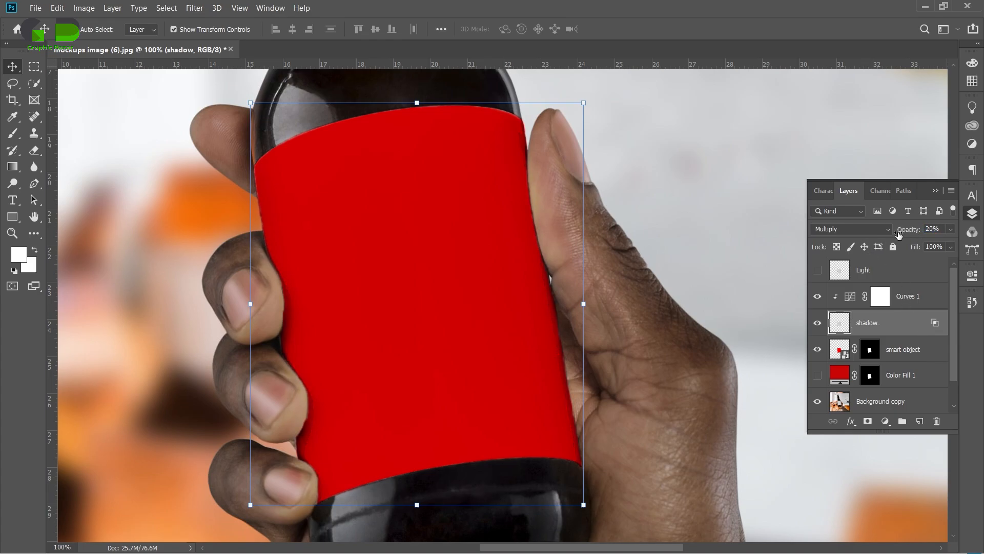
Show the Light layer and set its blend mode to Multiply.
left_click(906, 275)
left_click(818, 271)
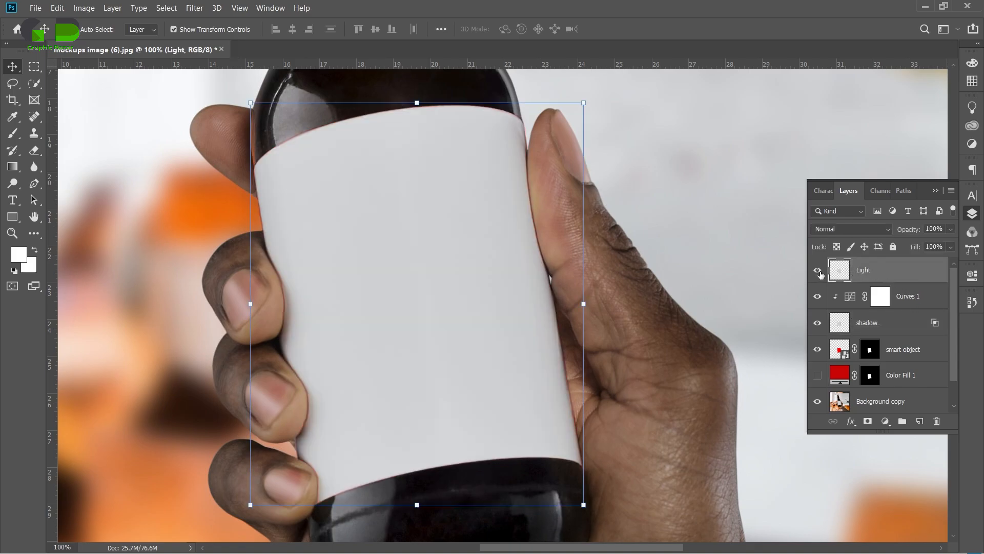
left_click(841, 231)
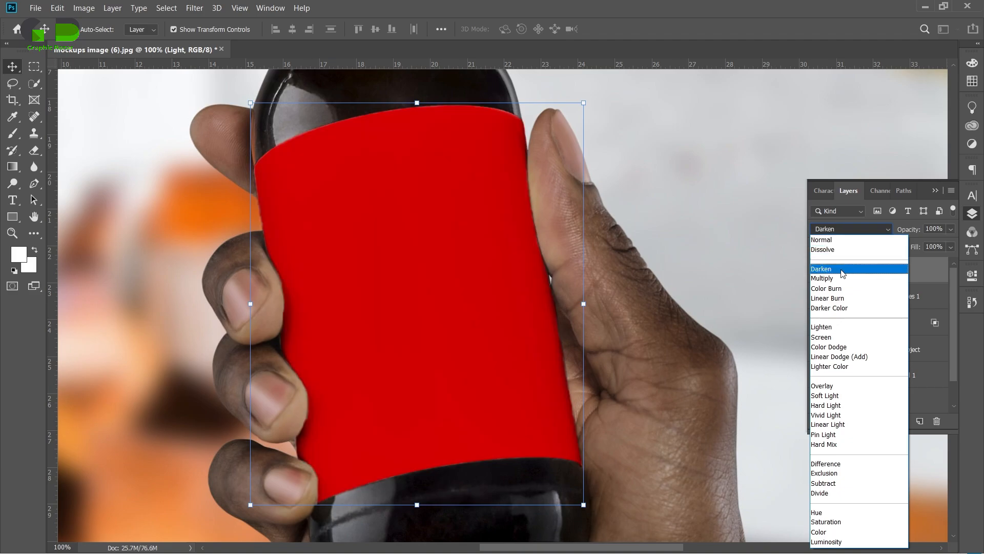
left_click(842, 281)
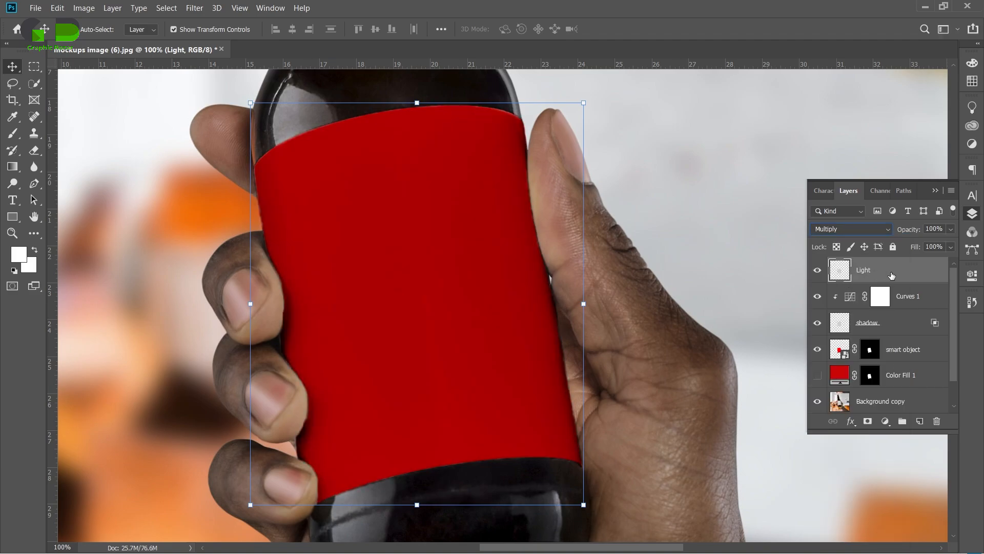
Add a Curves adjustment above the Light layer and pull the highlights and midtones of the curve down to darken the image.
left_click(885, 421)
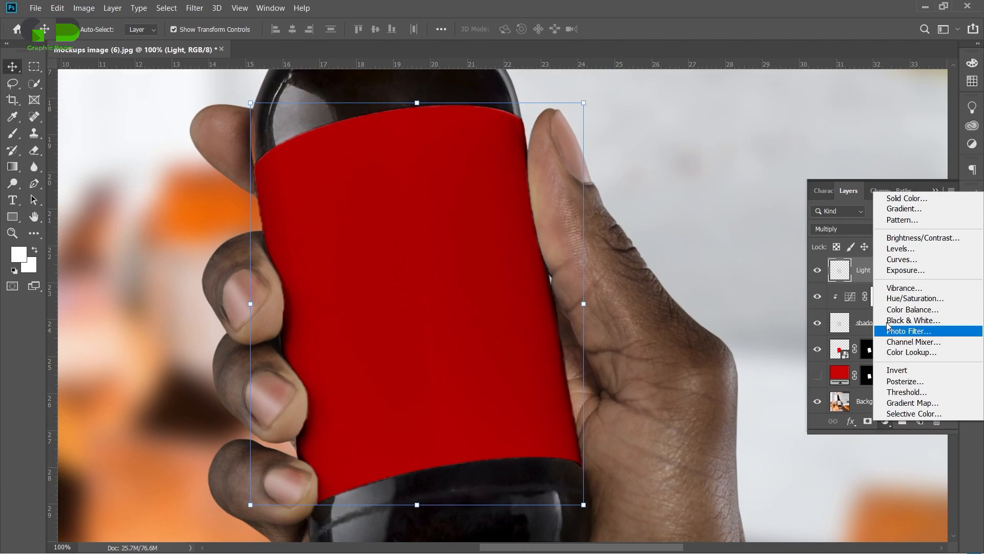
left_click(901, 260)
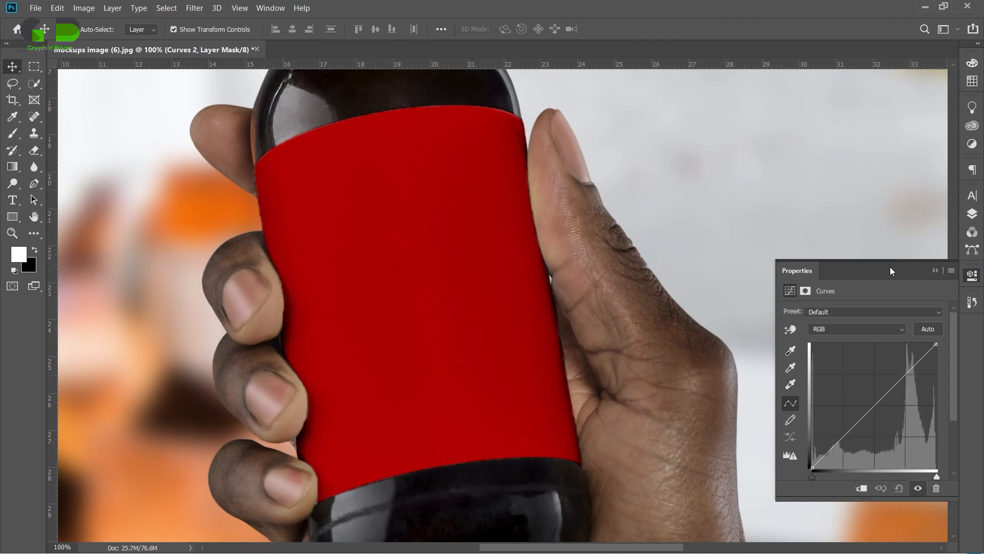
left_click_drag(906, 375, 911, 383)
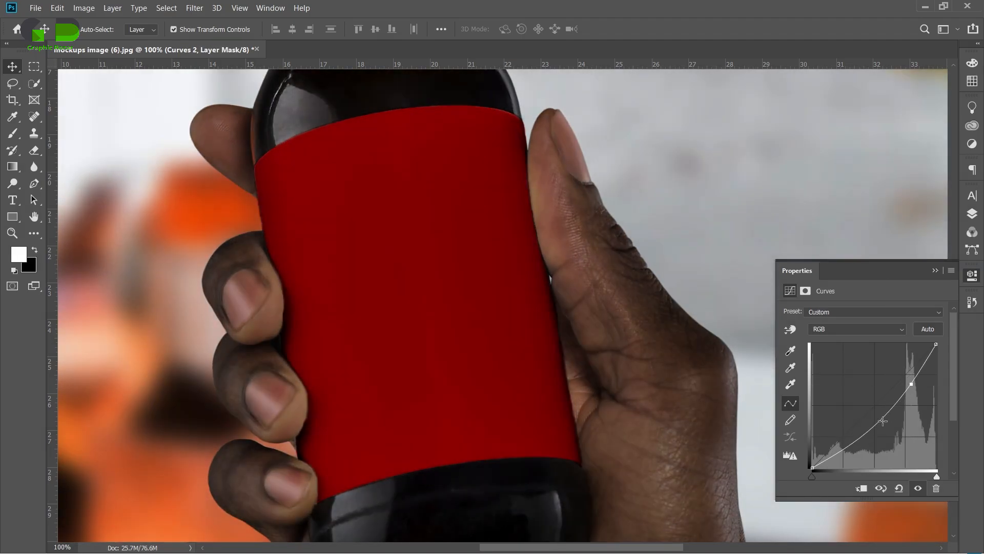
left_click_drag(882, 421, 865, 417)
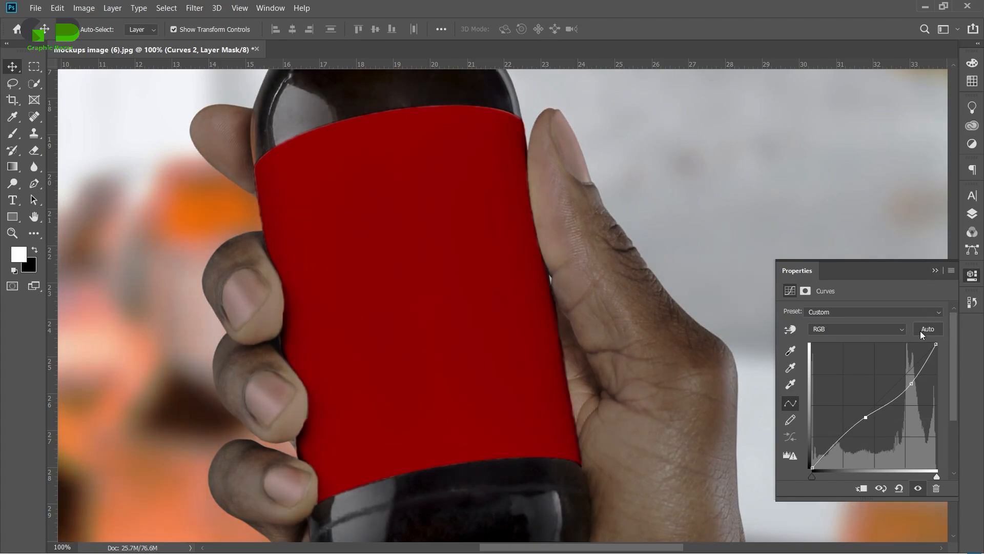
left_click_drag(865, 417, 872, 425)
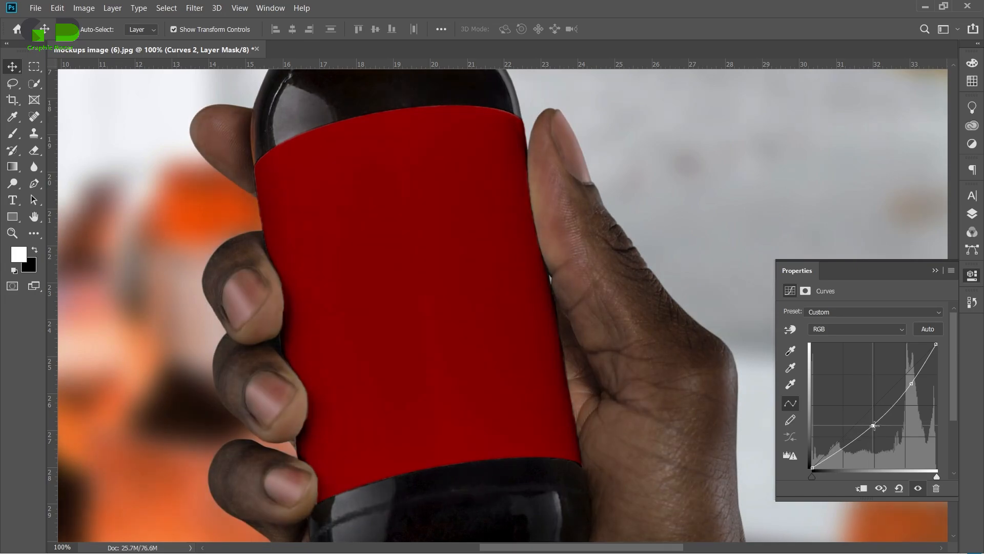
Clip the Curves 2 adjustment to the Light layer.
left_click(974, 216)
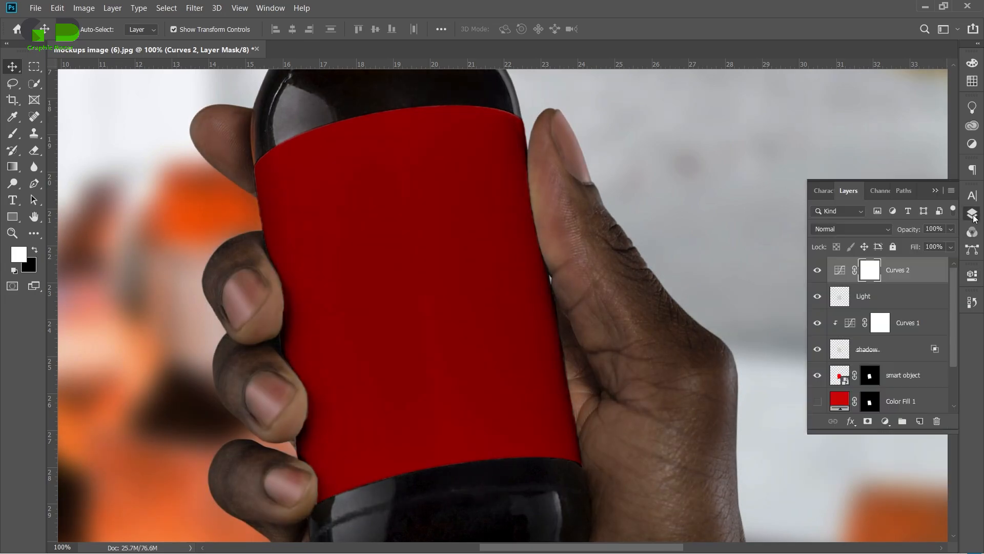
right_click(896, 278)
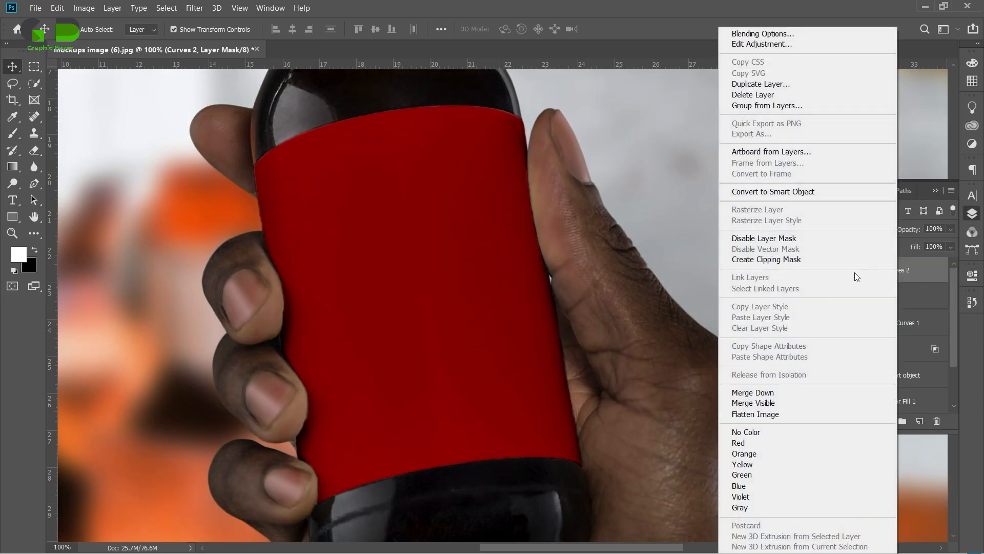
left_click(793, 260)
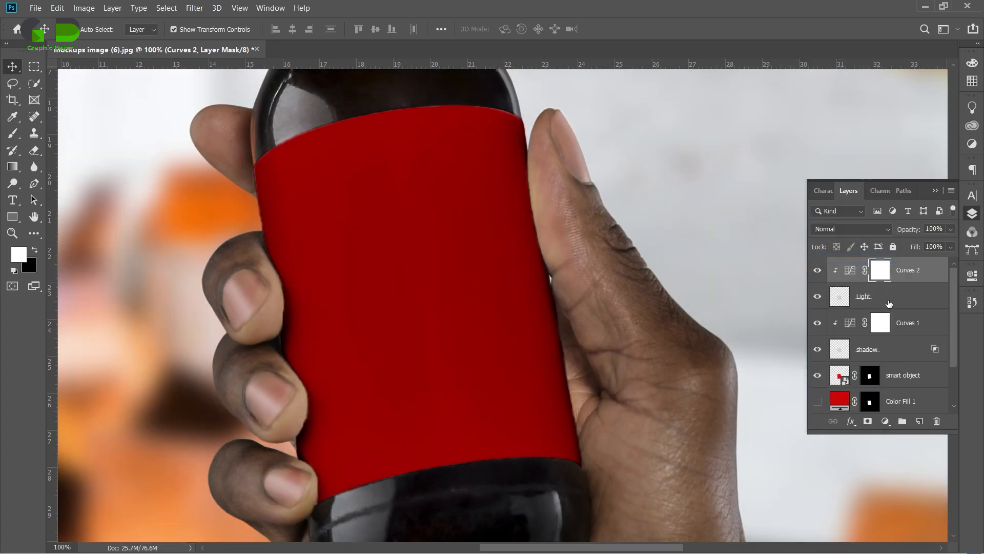
In the Light layer's Blend If settings, narrow This Layer's tonal range from both ends and set the Underlying Layer white limit to 0.
left_click(902, 302)
double_click(916, 300)
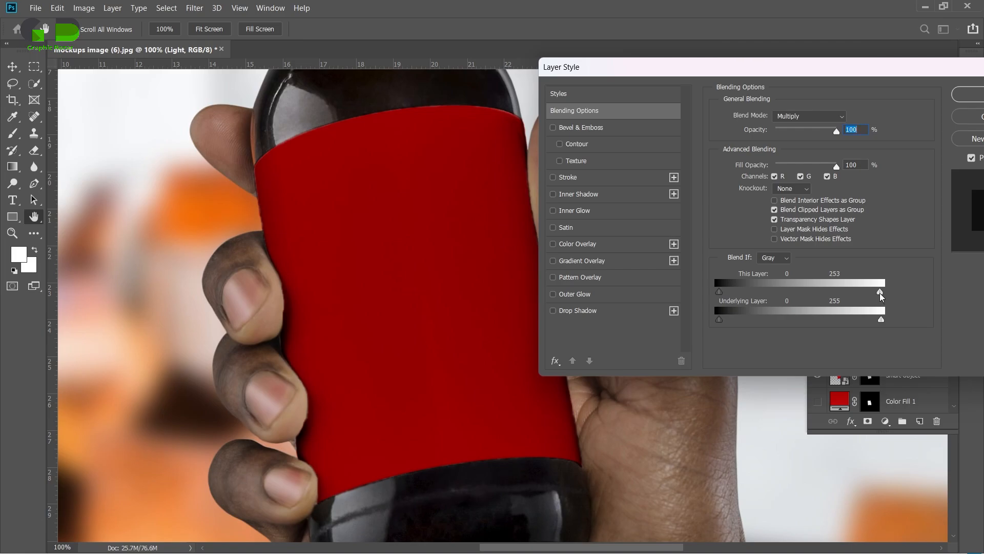
left_click_drag(881, 296, 863, 297)
left_click_drag(720, 295, 756, 297)
left_click_drag(880, 320, 697, 326)
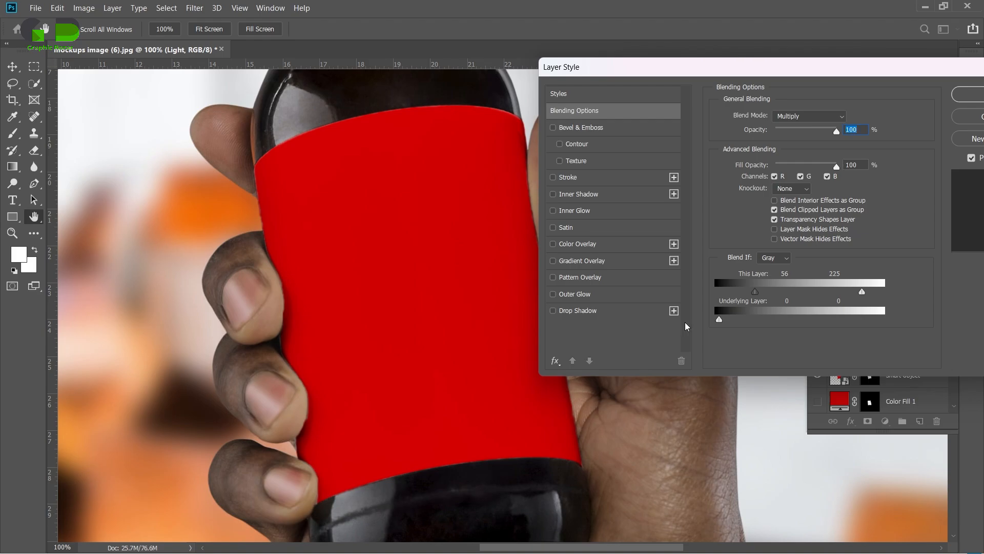
left_click_drag(753, 291, 725, 292)
left_click_drag(861, 293, 795, 292)
left_click_drag(934, 73, 834, 82)
left_click(883, 106)
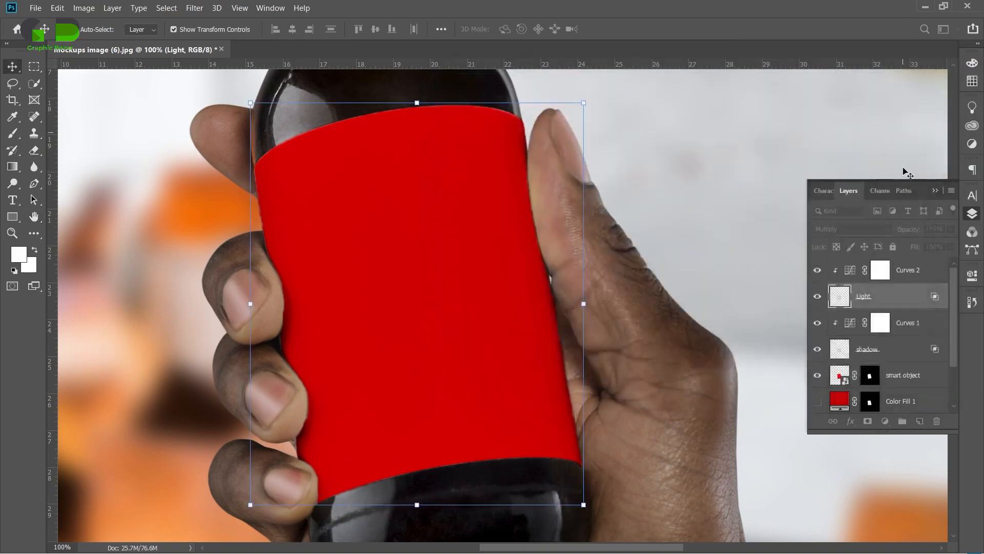
Group the Curves 2, Light, Curves 1 and shadow layers and name the group Light & Shadow.
left_click(924, 272)
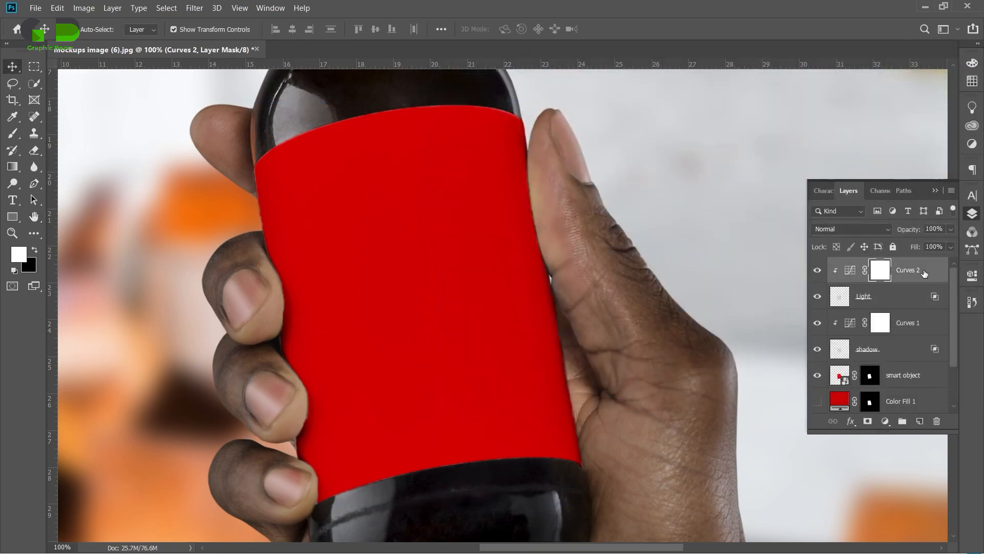
left_click(896, 350, "shift")
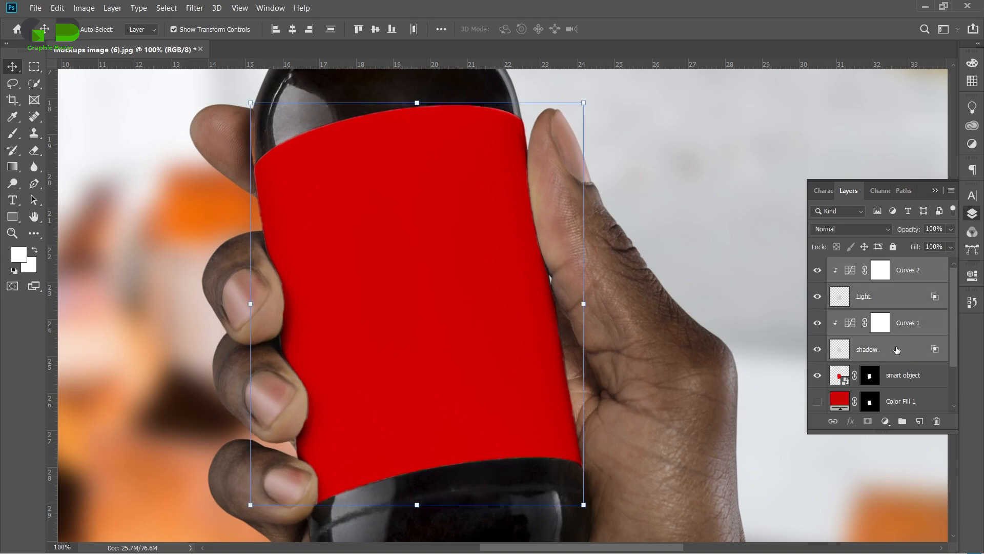
left_click_drag(910, 334, 902, 421)
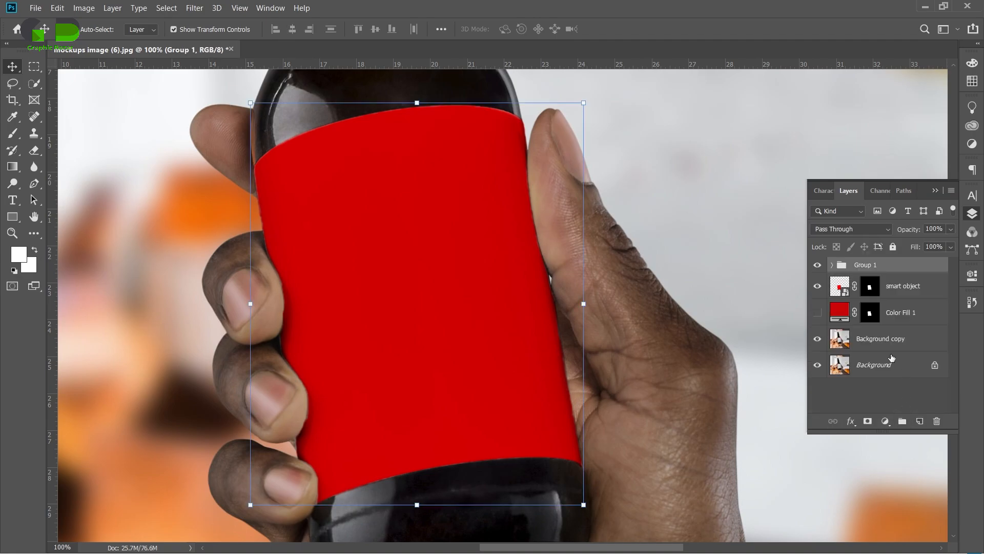
double_click(864, 264)
type("Light & Shadow")
left_click(925, 267)
Add a layer mask to the Light & Shadow group and toggle the group and smart object visibility to compare the label.
left_click(815, 267)
left_click(816, 267)
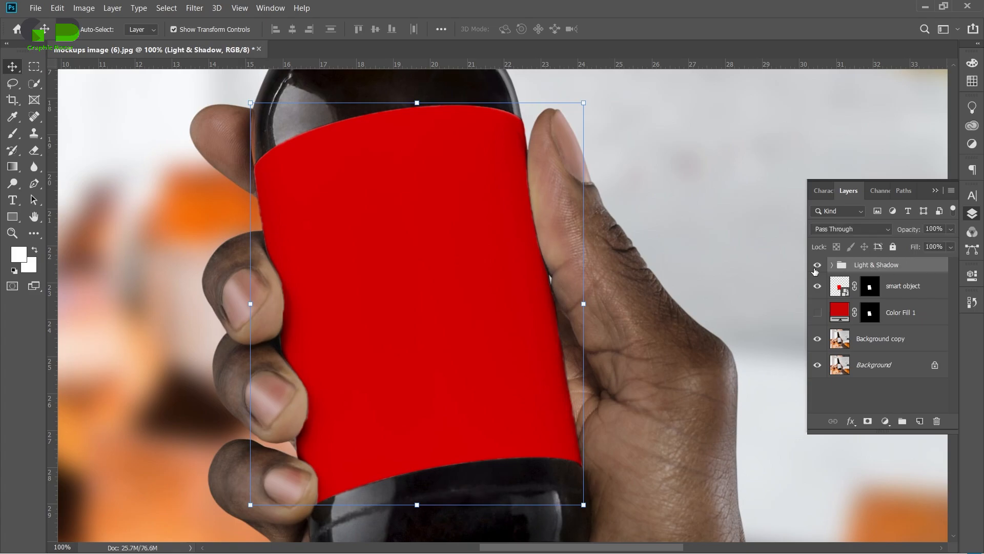
left_click(816, 267)
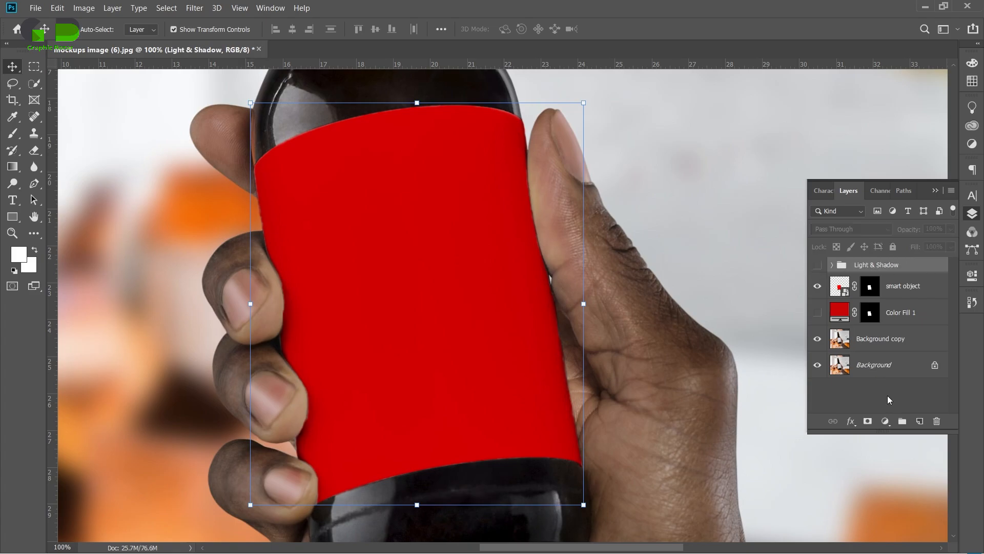
key("ctrl+minus")
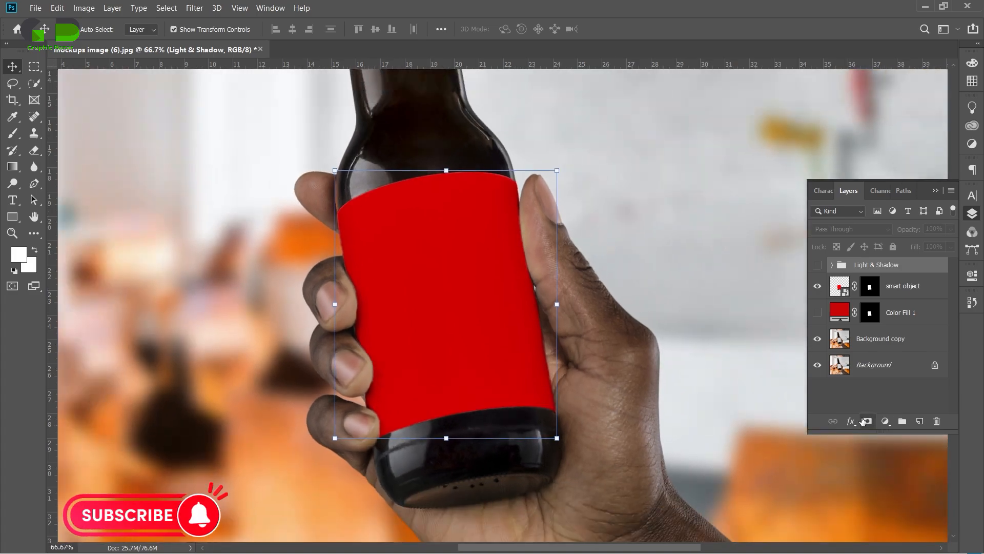
left_click(865, 421)
left_click(817, 296)
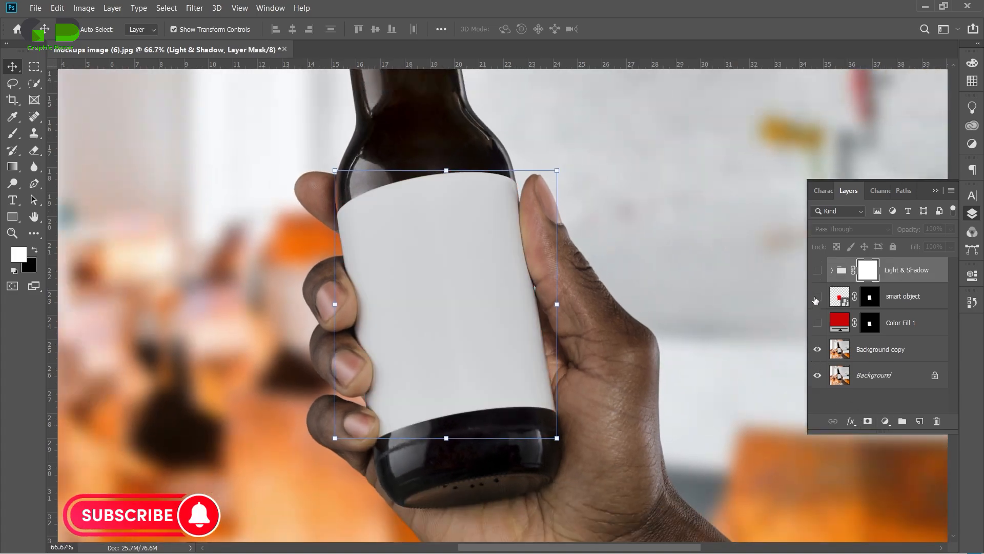
left_click(817, 296)
Add a Brightness/Contrast adjustment above all layers with brightness 20 and contrast 33.
left_click(893, 393)
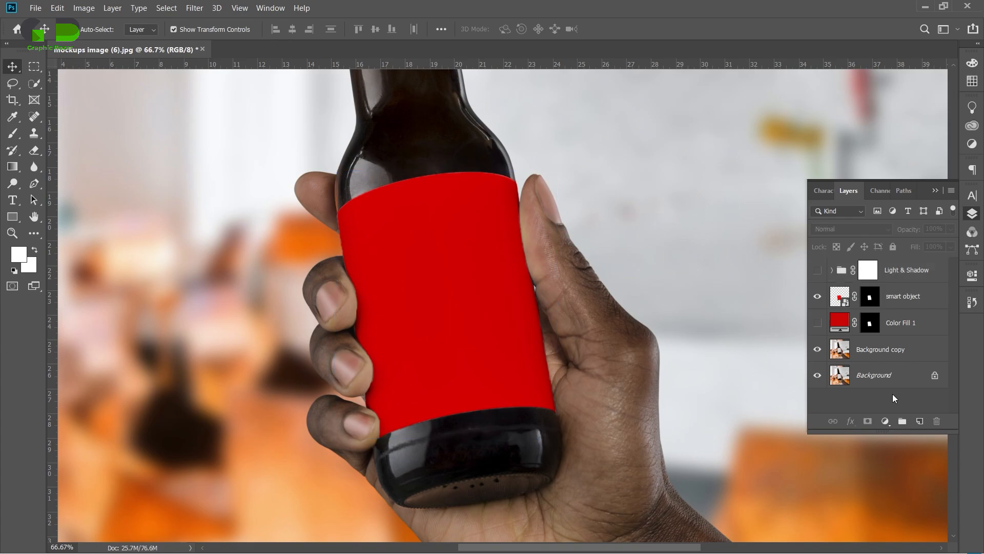
left_click(884, 420)
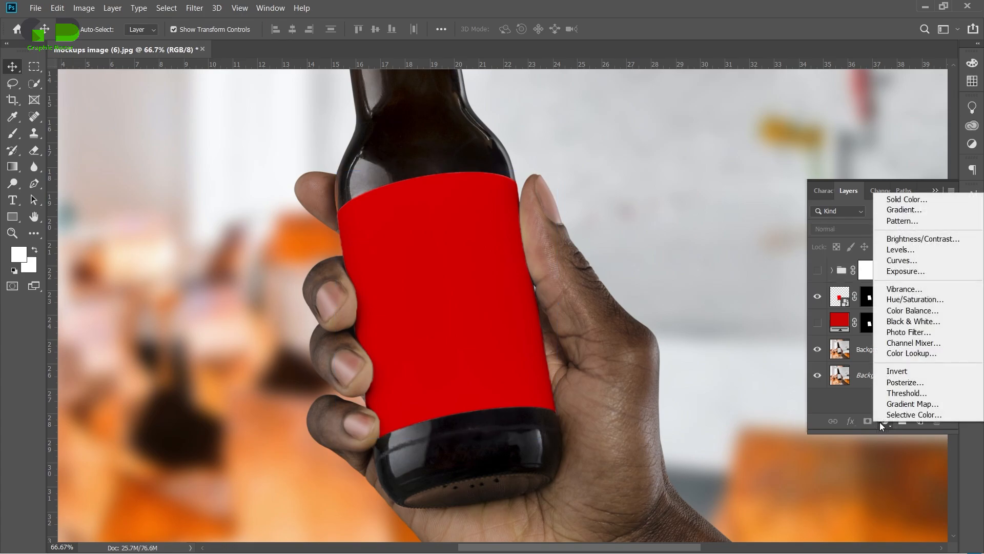
left_click(906, 239)
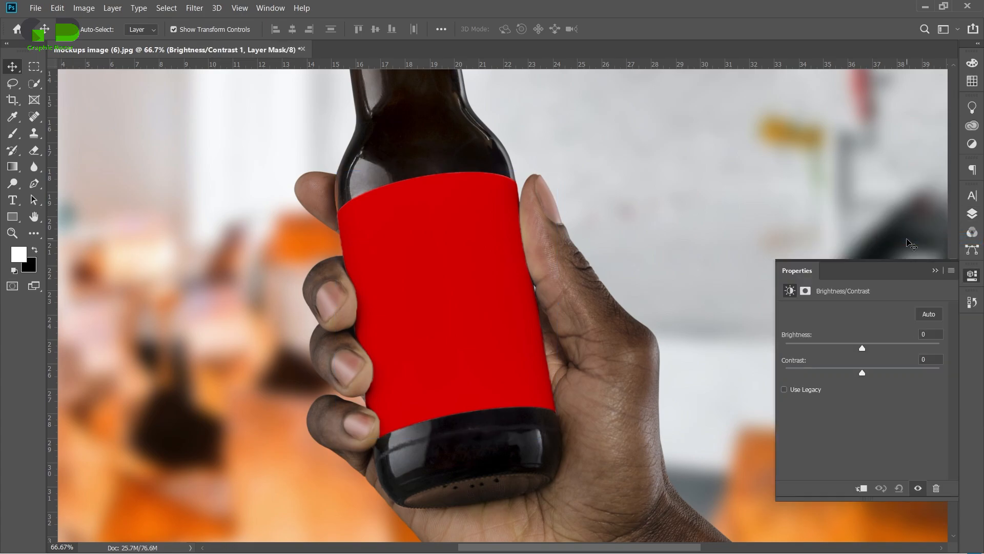
left_click_drag(862, 348, 849, 373)
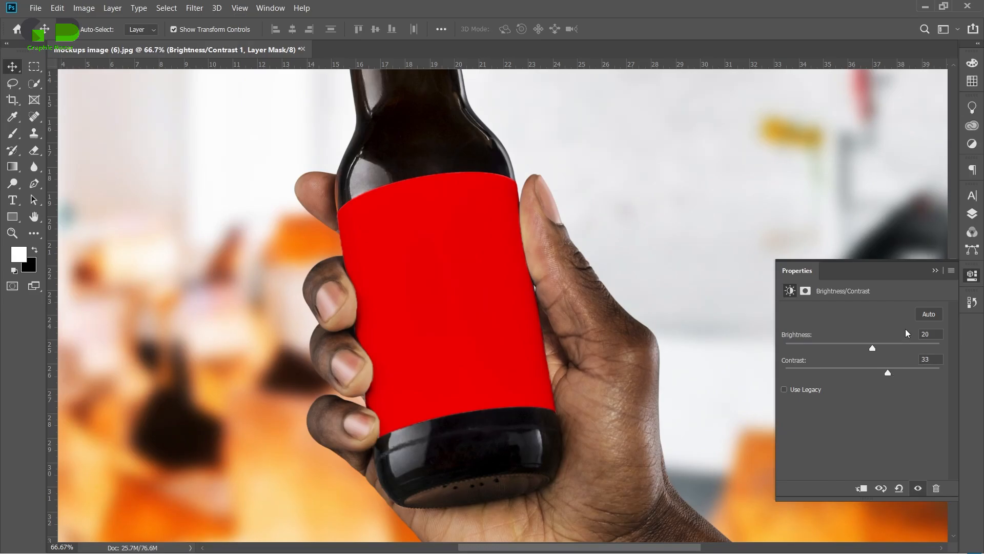
left_click(936, 272)
Add a Levels adjustment above Brightness/Contrast 1 with the shadow input at 22 and the midtones at 0.85.
left_click(972, 214)
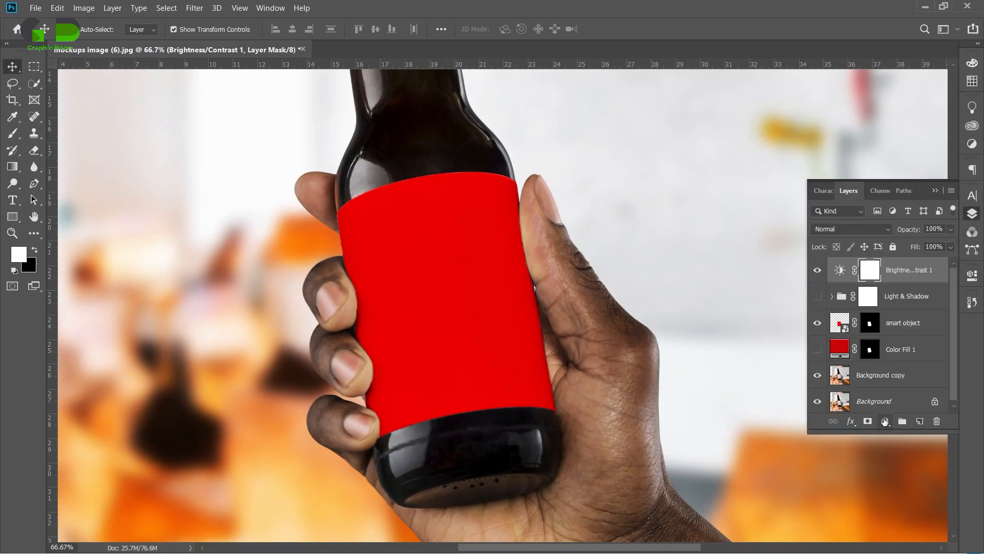
left_click(884, 421)
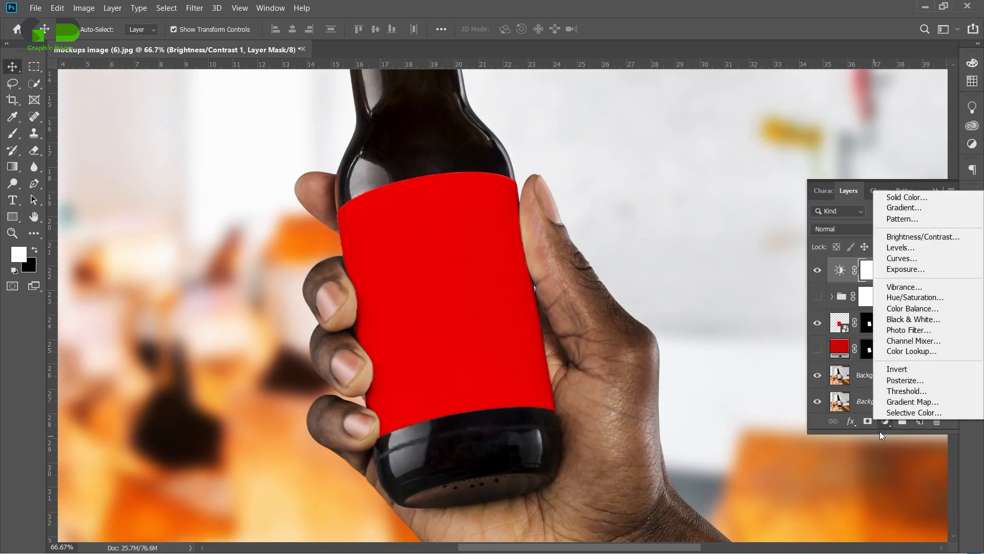
left_click(904, 251)
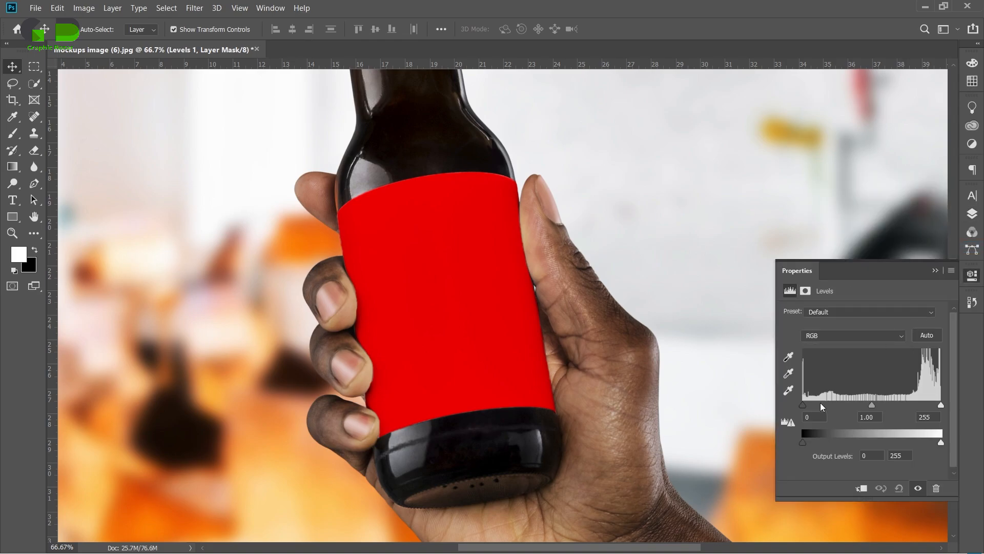
left_click_drag(805, 406, 819, 407)
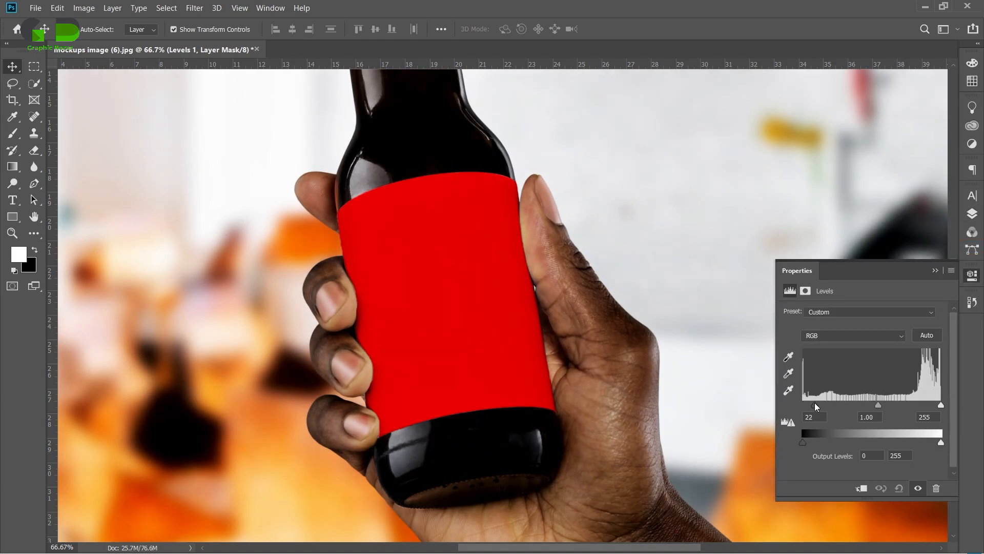
mouse_move(939, 404)
left_mouse_down()
mouse_move(923, 404)
mouse_move(948, 405)
left_mouse_up()
left_click_drag(877, 406, 885, 405)
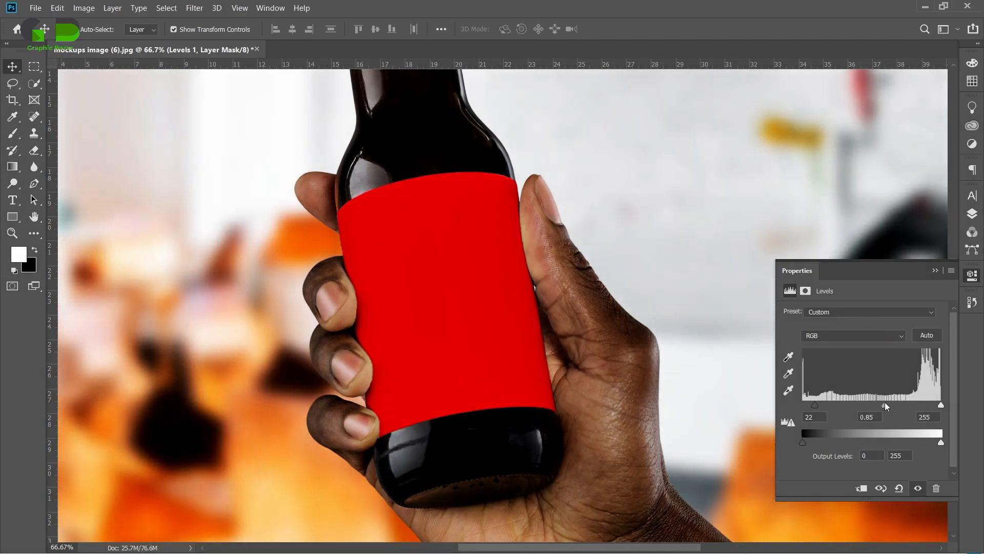
left_click(934, 270)
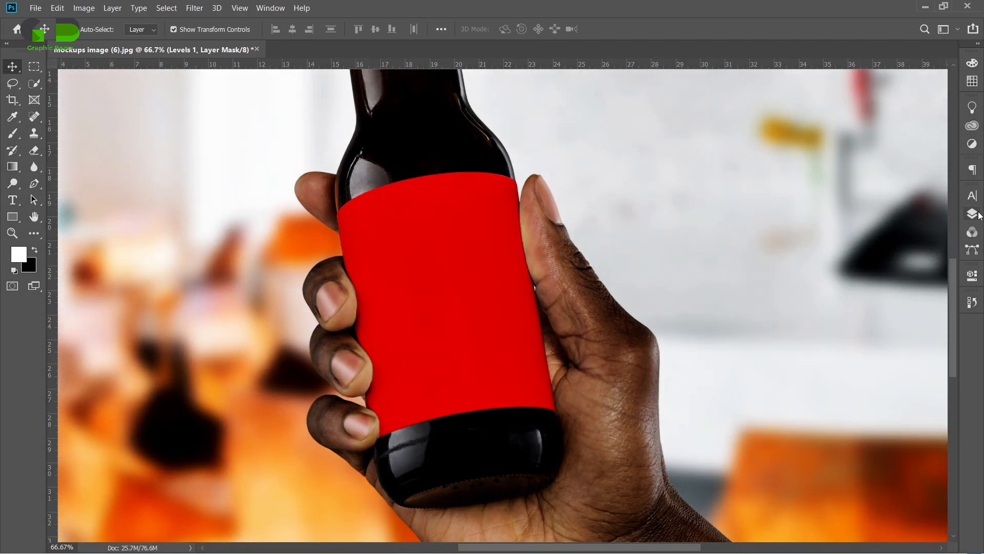
Show the Light & Shadow group and move the Levels 1 and Brightness/Contrast 1 adjustments into it.
left_click(972, 214)
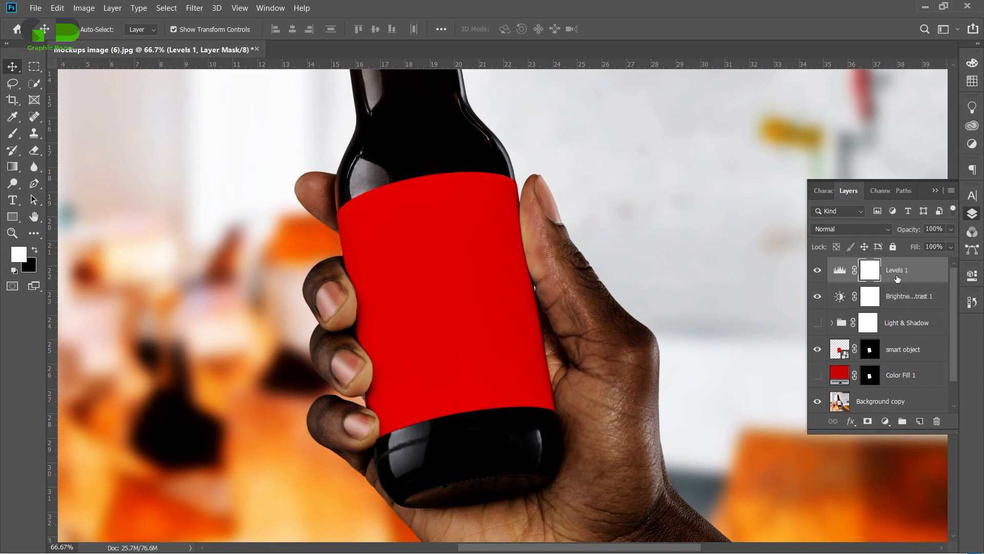
left_click(906, 299, "shift")
left_click(909, 297)
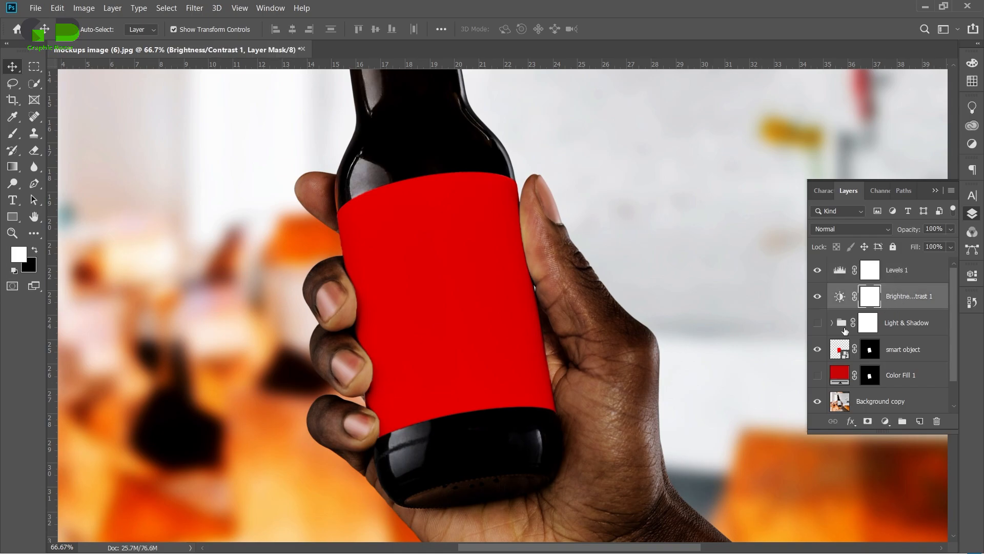
left_click(906, 271, "shift")
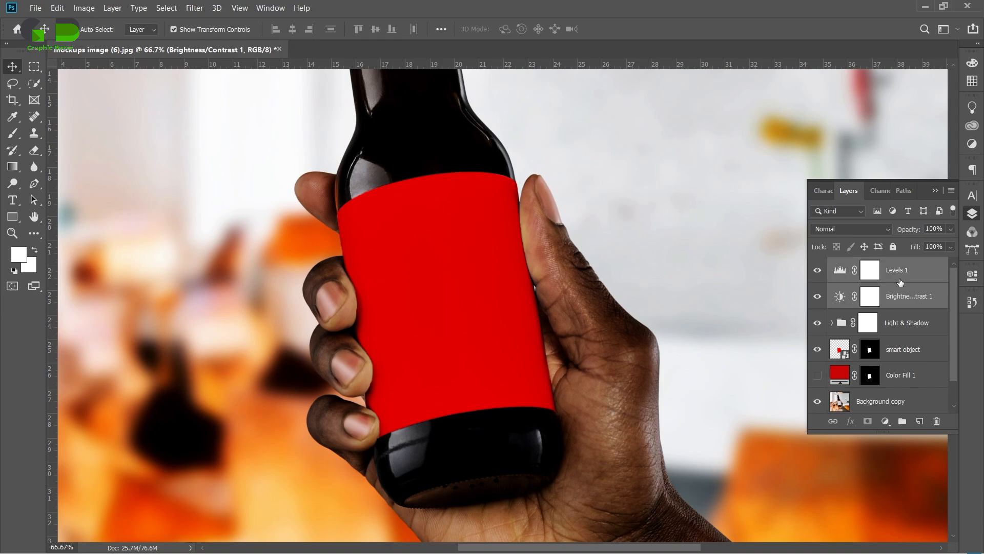
key("Delete")
Open the contents of the smart object layer and place the beer-bottle-label design embedded above the red Rectangle 1.
key("ctrl+minus")
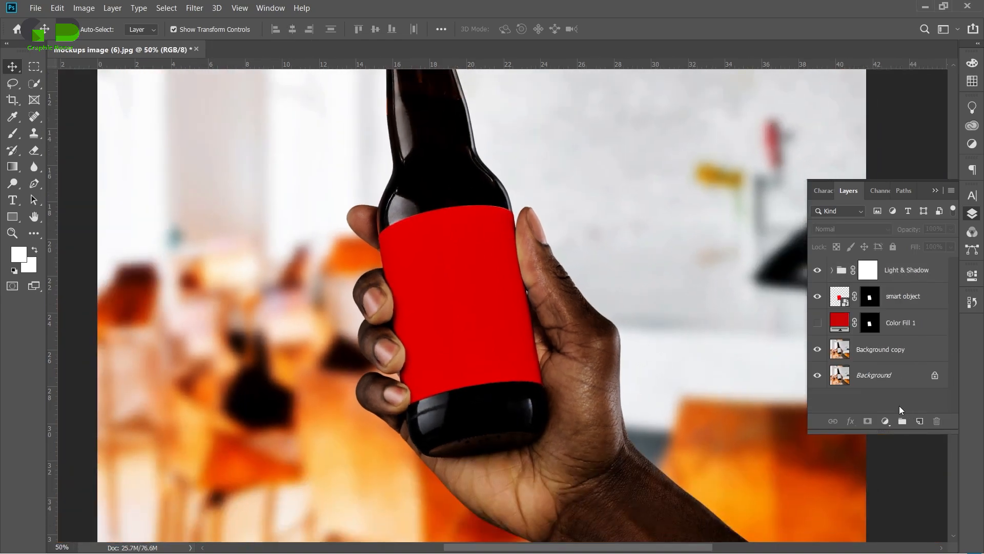
key("ctrl+minus")
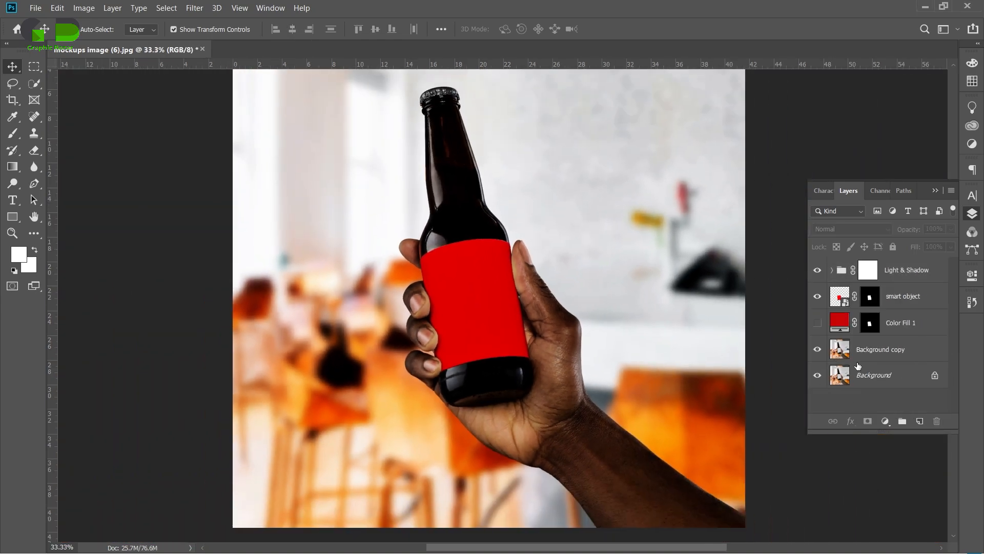
double_click(844, 303)
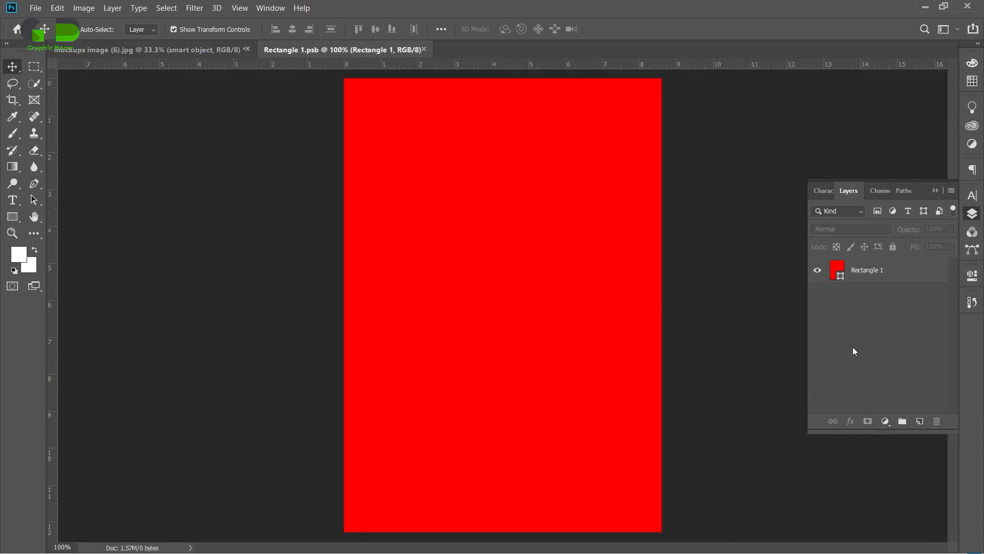
left_click(855, 350)
left_click(35, 7)
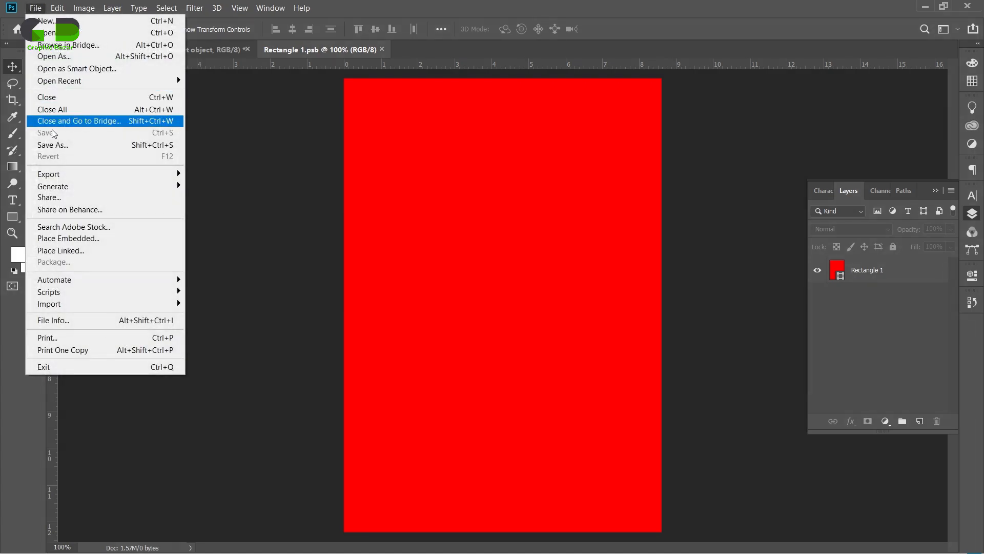
left_click(62, 238)
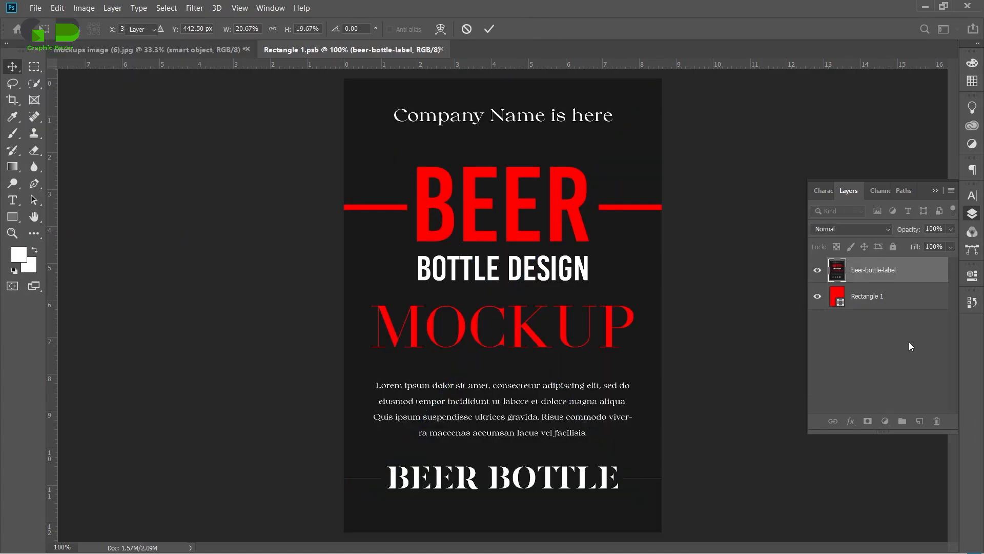
left_click(906, 343)
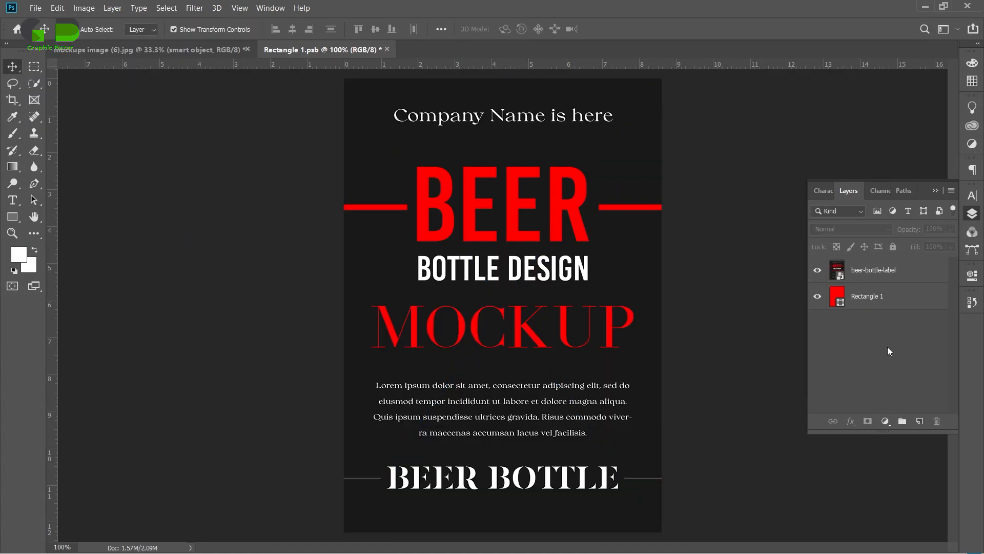
Close Rectangle 1.psb with its changes saved to update the bottle label, and deselect the smart object layer.
left_click(385, 49)
left_click(458, 222)
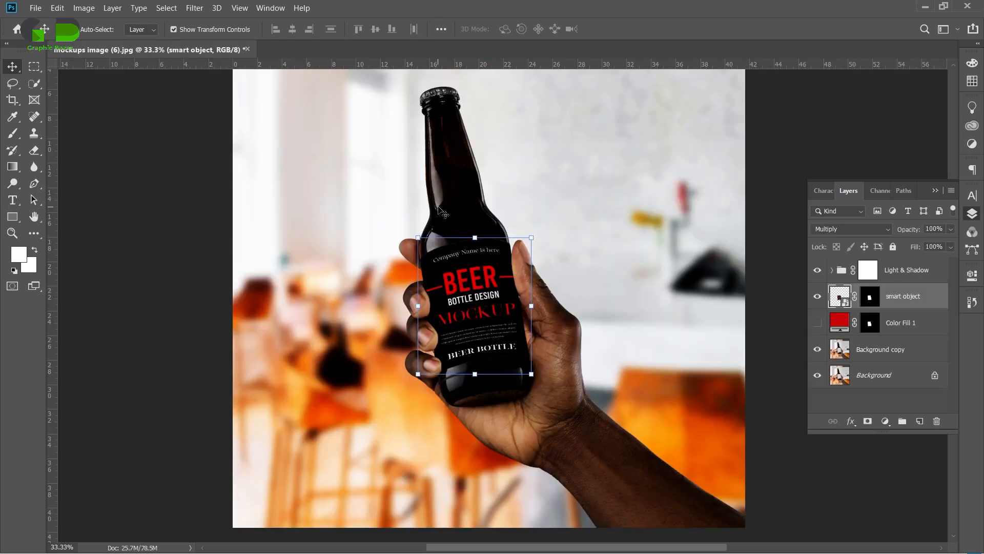
left_click(866, 401)
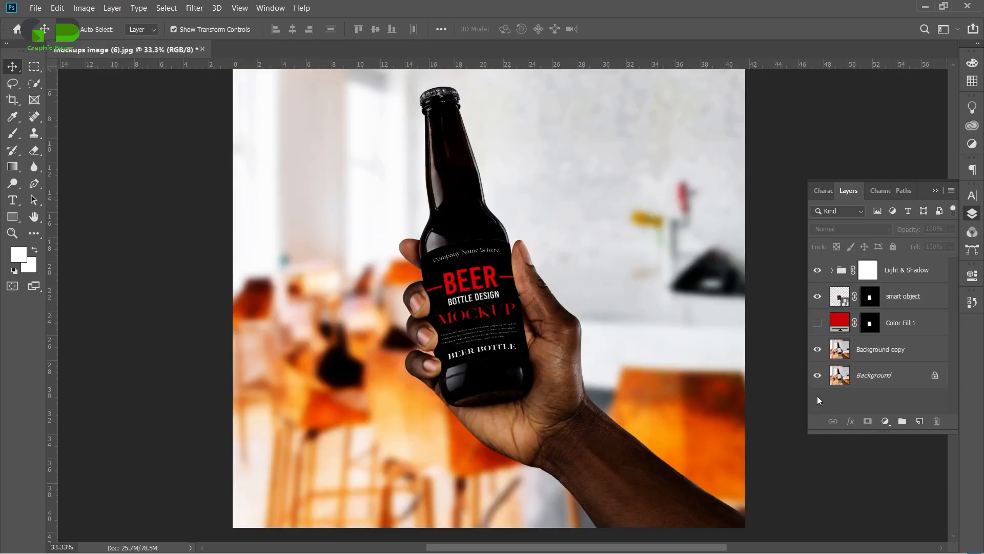
Inspect the label on the bottle up close and toggle the smart object layer's visibility to compare with and without the design.
left_click(504, 318, "ctrl")
left_click(505, 318, "ctrl")
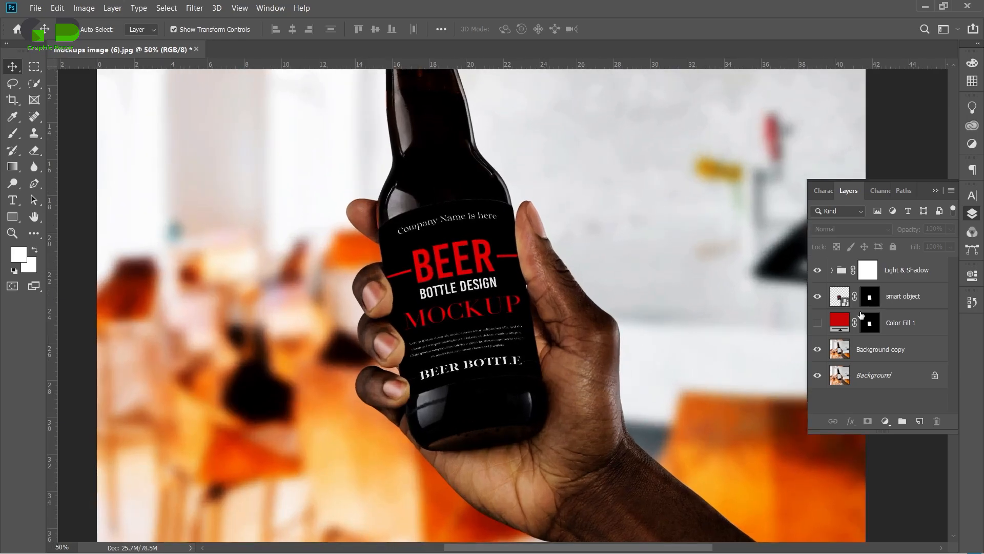
left_click(816, 297)
left_click(817, 297)
left_click(817, 298)
left_click(817, 299)
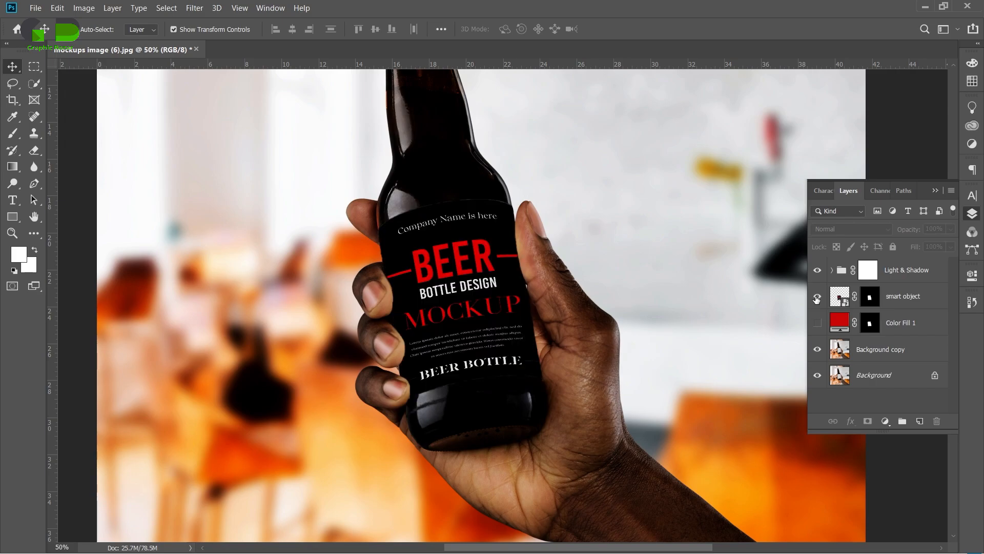